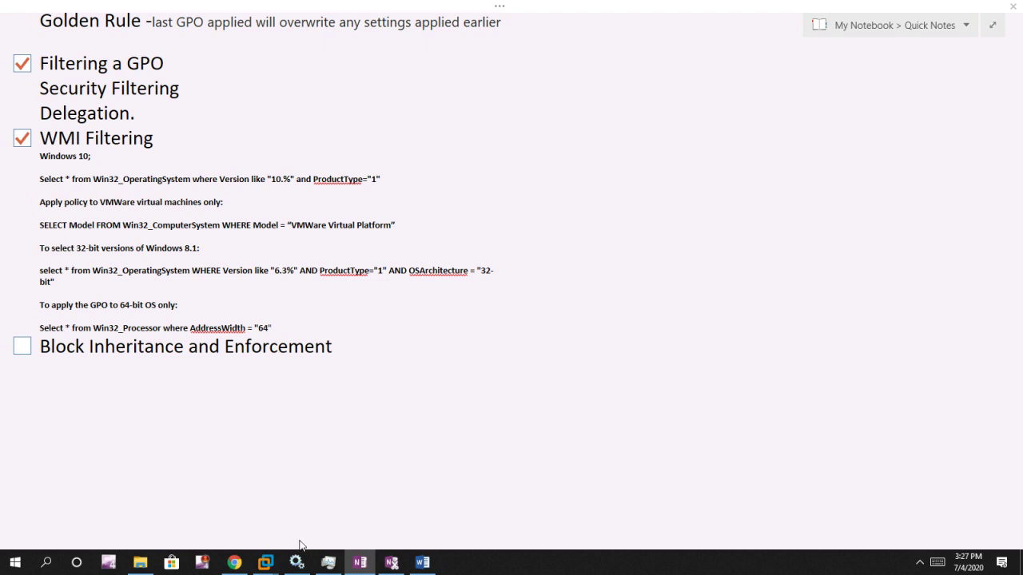
Step: Switch to the IND-DC-2K19 virtual machine and block inheritance on the Accounting organizational unit in Group Policy Management
mouse_move(267, 562)
click(309, 485)
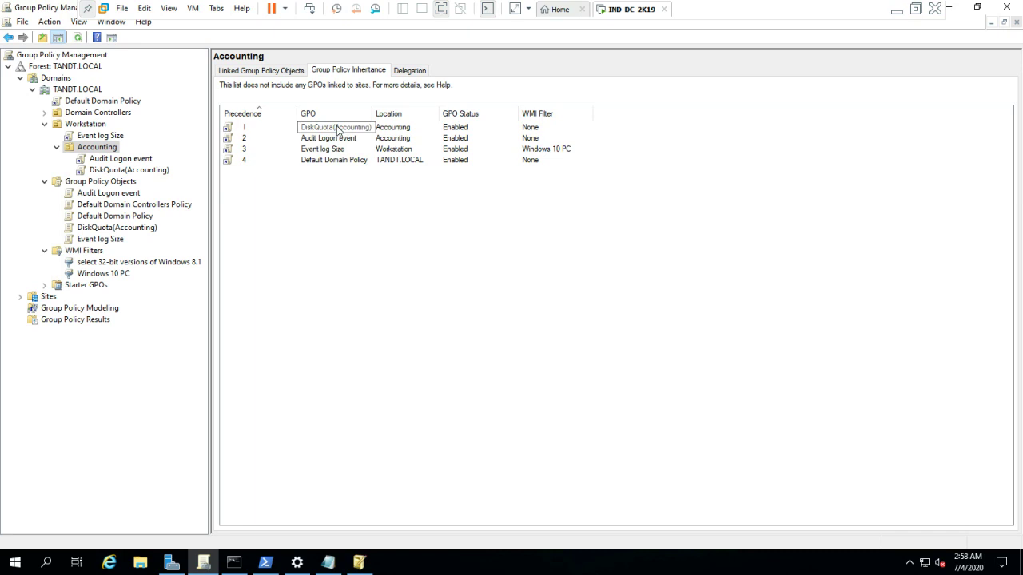
right_click(104, 151)
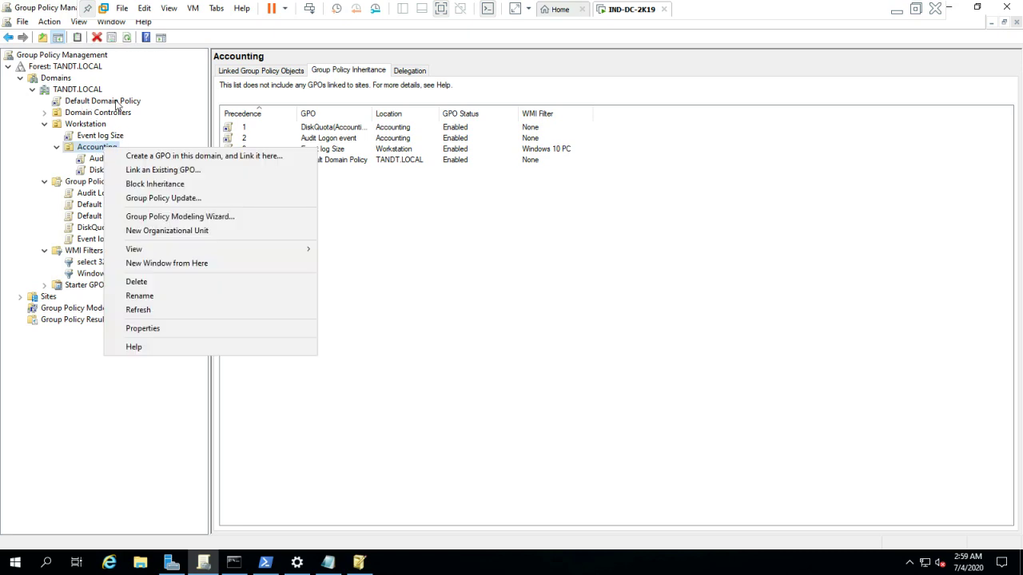
click(155, 185)
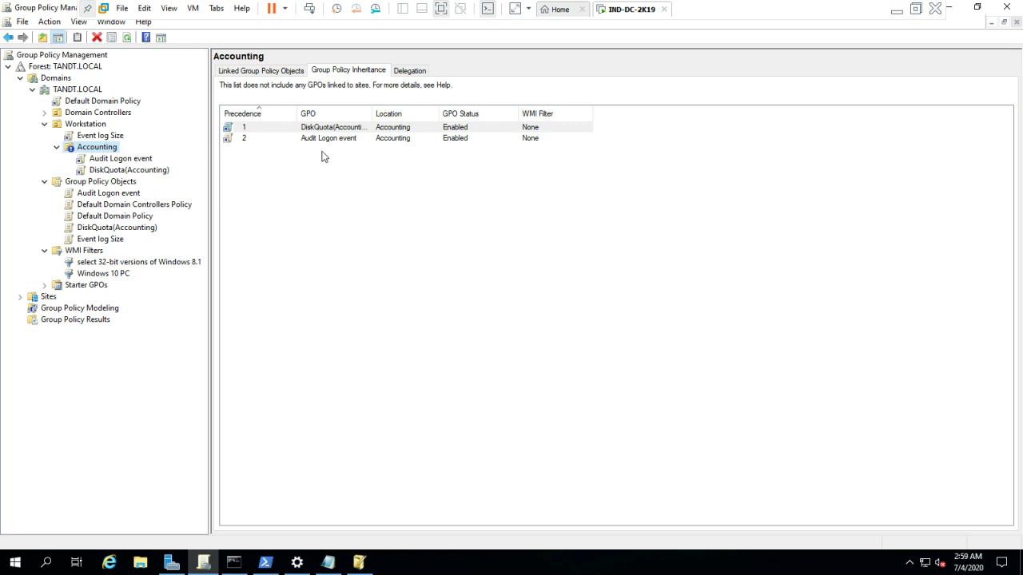
right_click(93, 152)
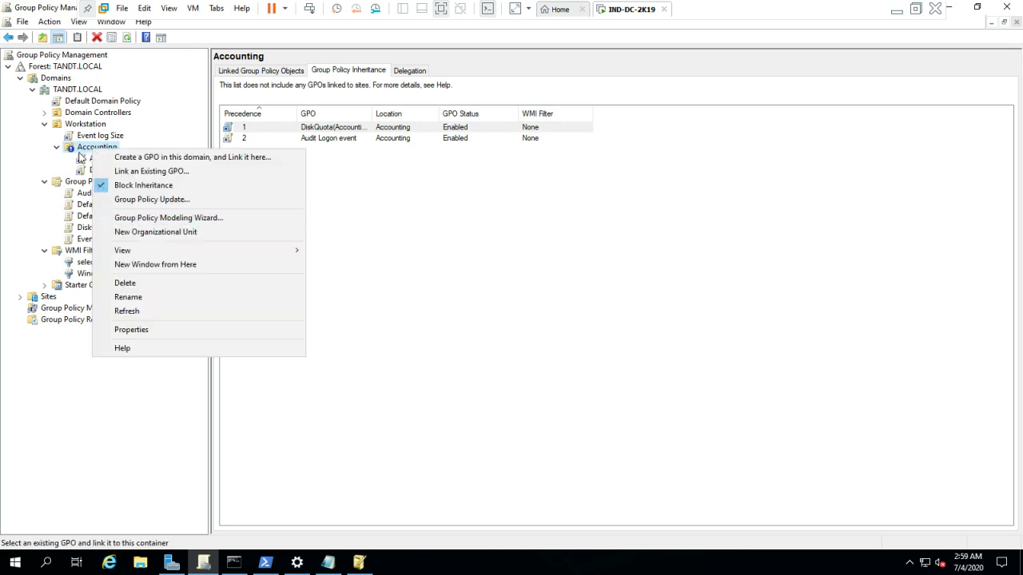
click(83, 151)
click(88, 151)
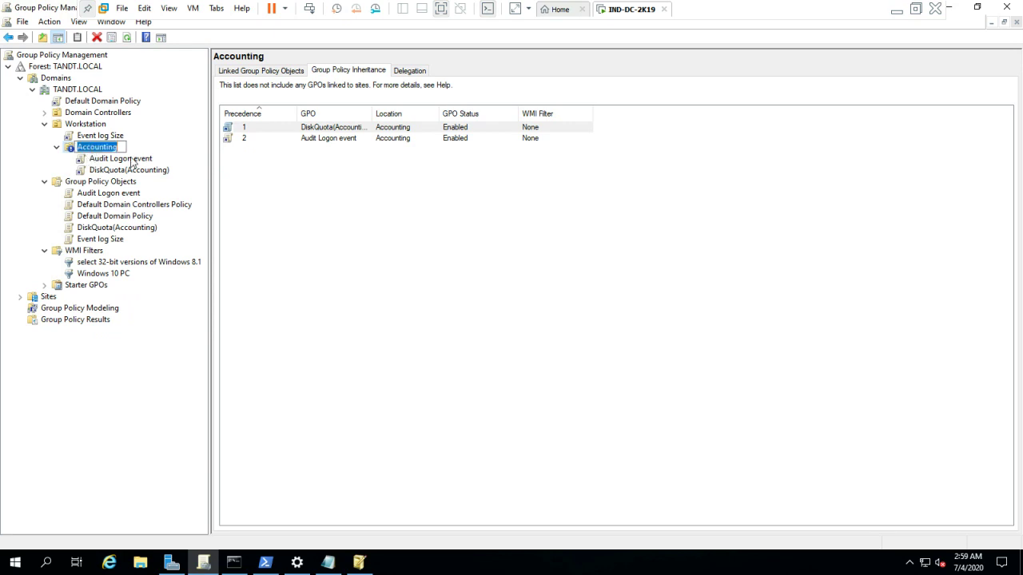
key(Escape)
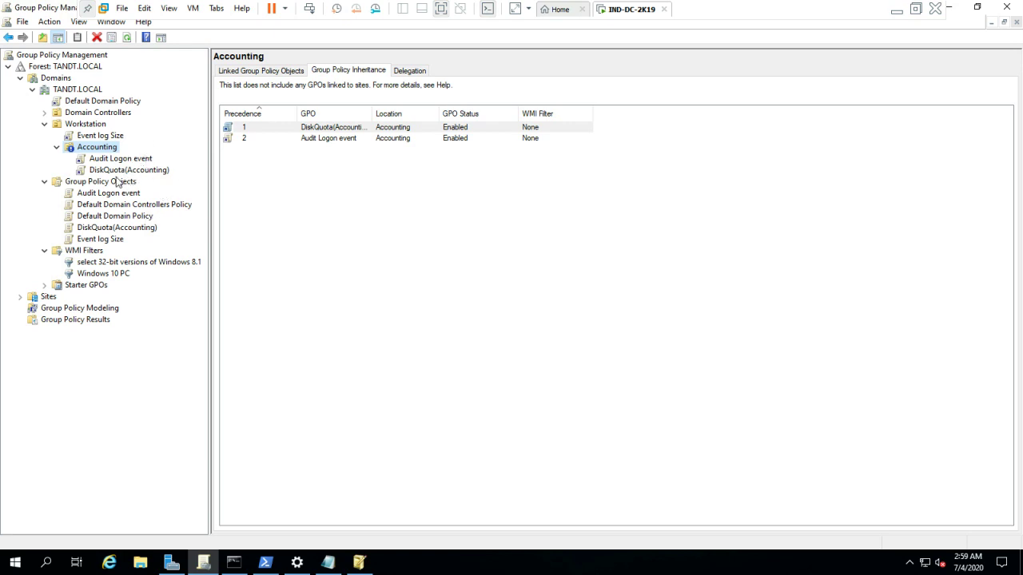
Step: Switch to Server Manager and open Active Directory Users and Computers
click(171, 562)
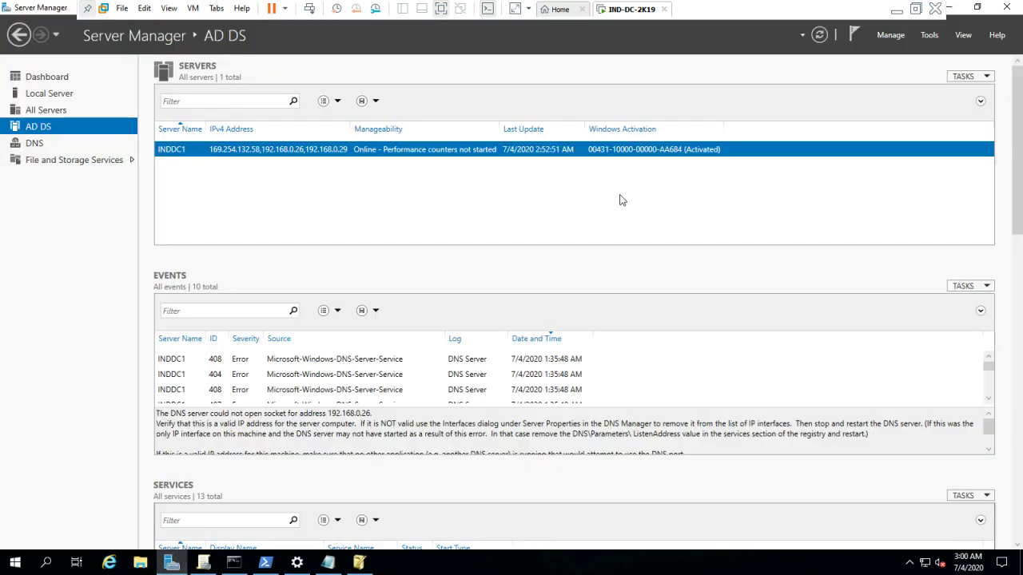
click(929, 35)
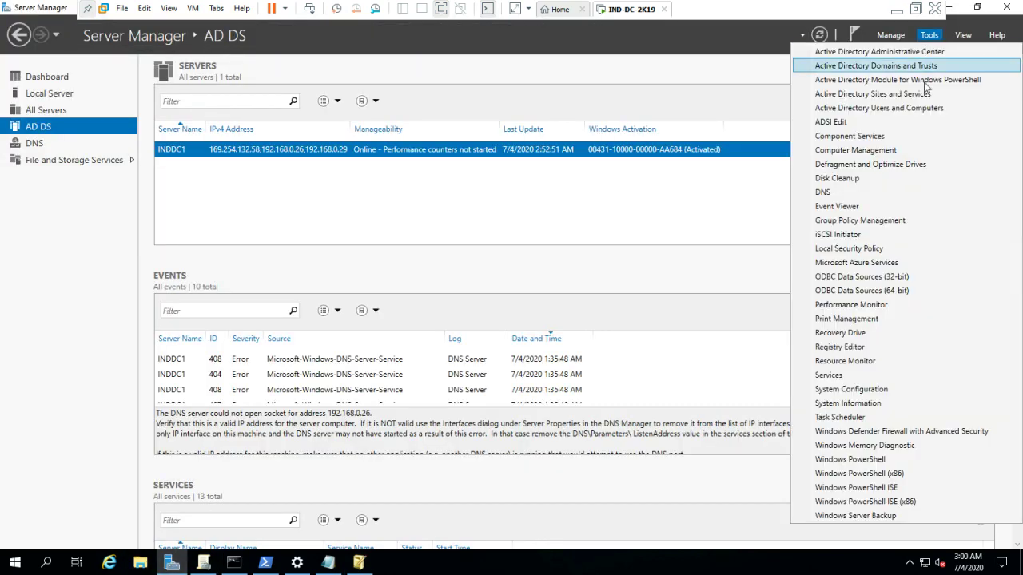
click(875, 109)
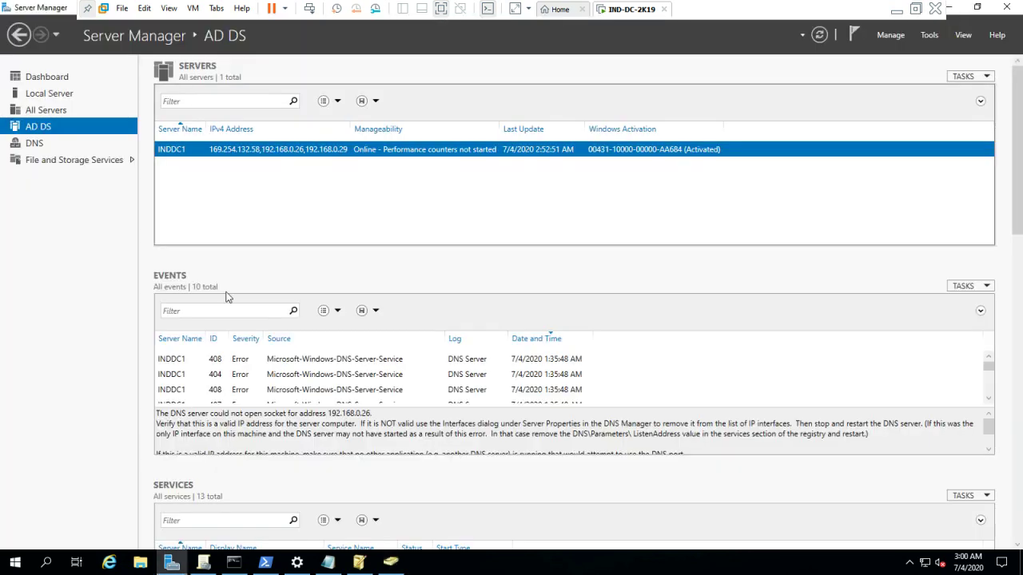
click(390, 566)
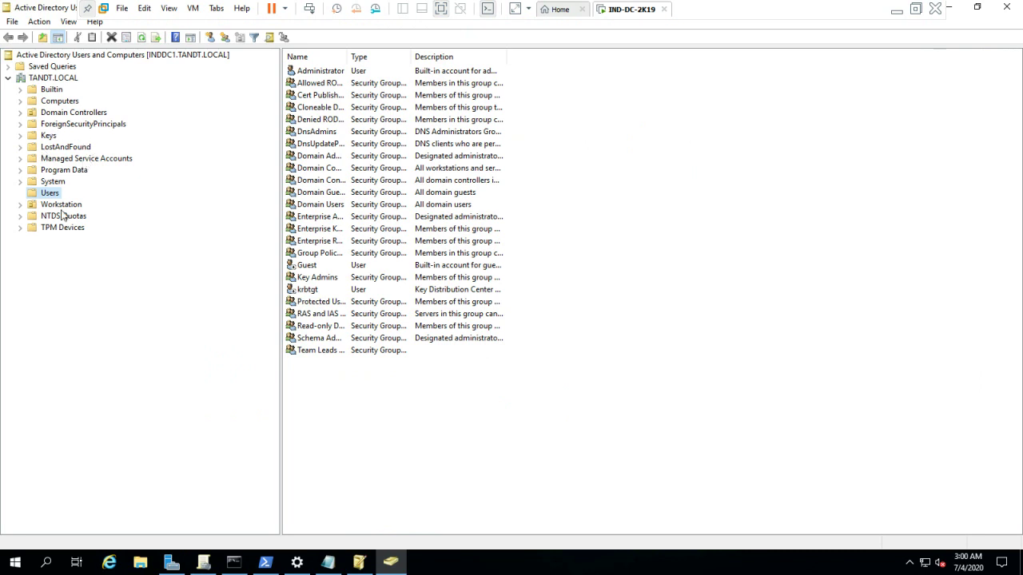
Step: Create an organizational unit named OU-1 inside the Accounting unit under Workstation
click(21, 204)
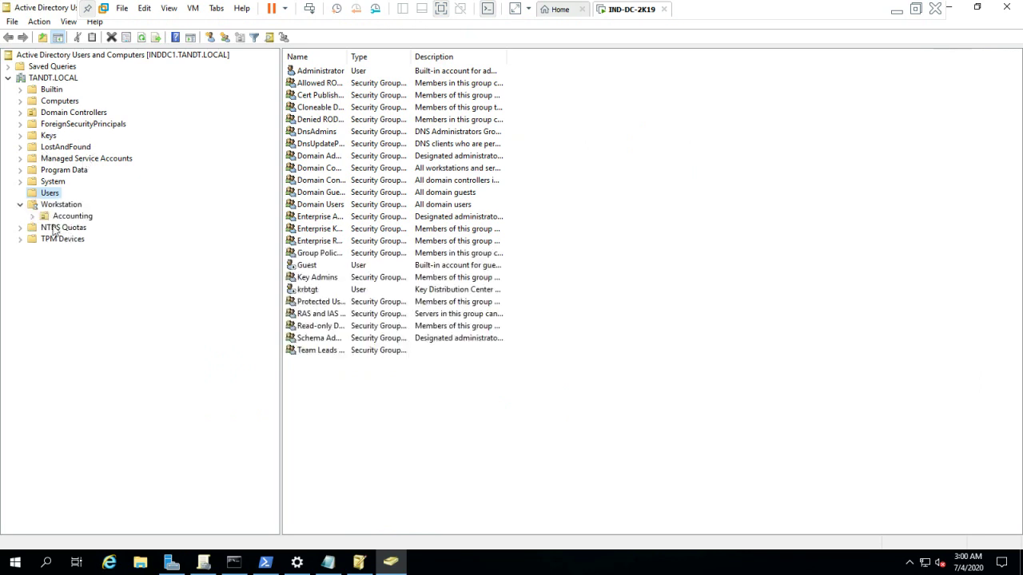
click(57, 217)
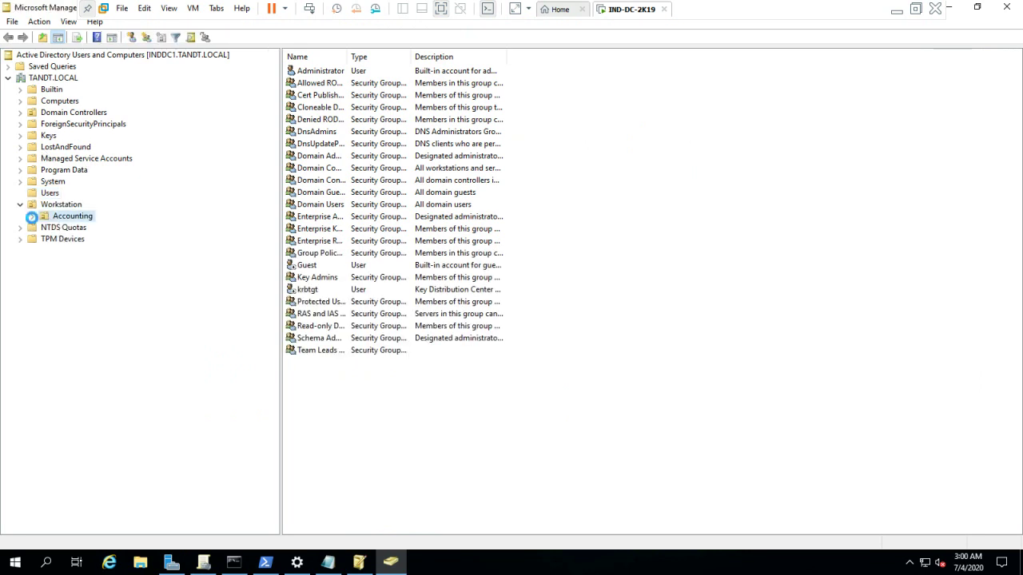
right_click(82, 216)
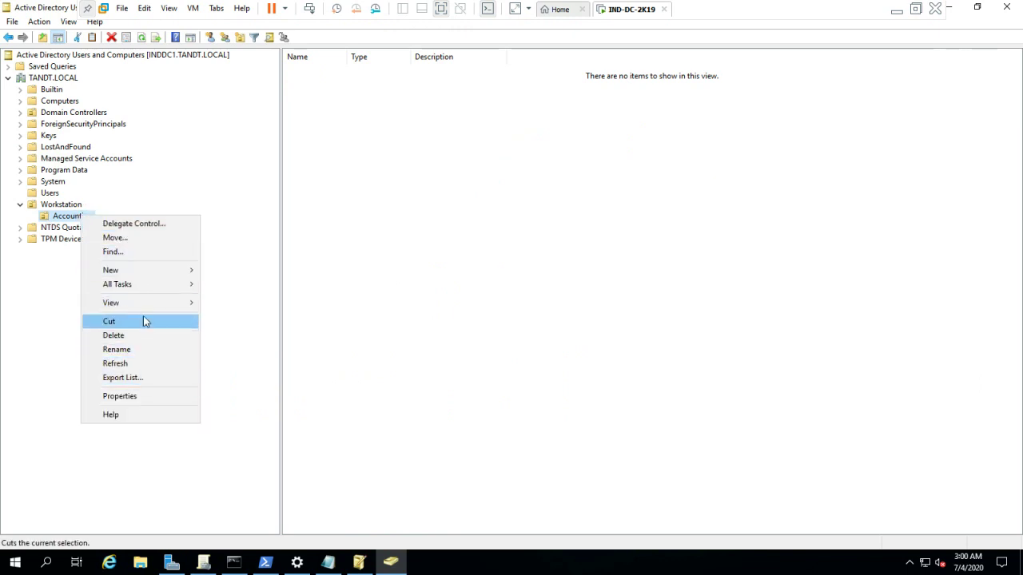
mouse_move(133, 271)
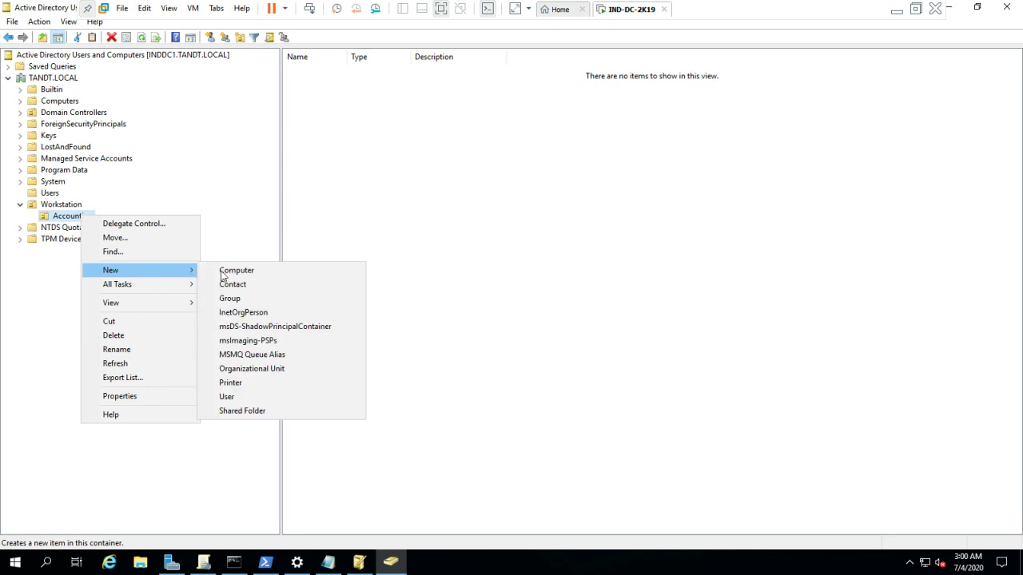
click(272, 375)
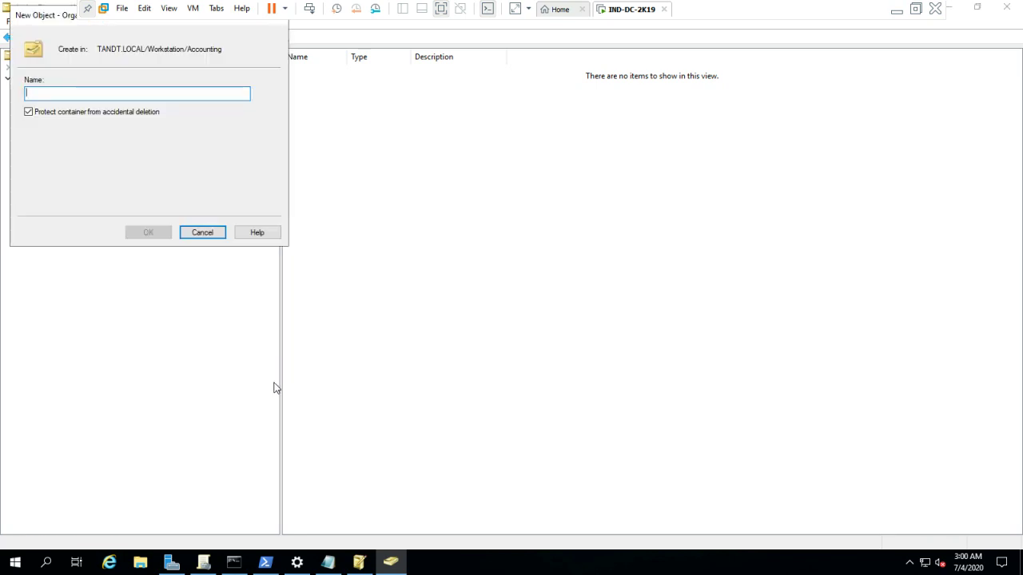
text(OU-1)
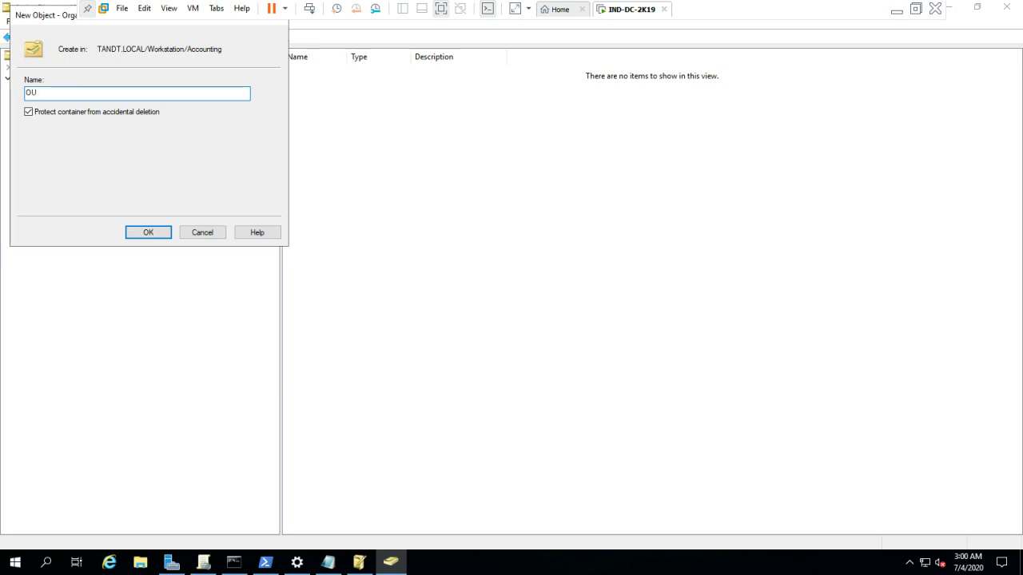
click(157, 232)
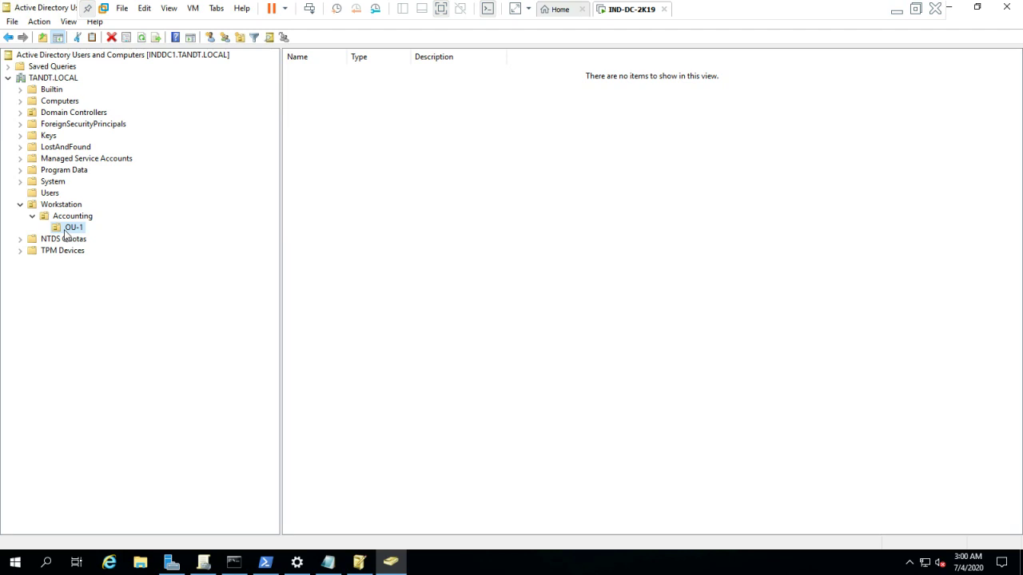
Step: Create a child organizational unit named OU-3 inside OU-1
right_click(65, 231)
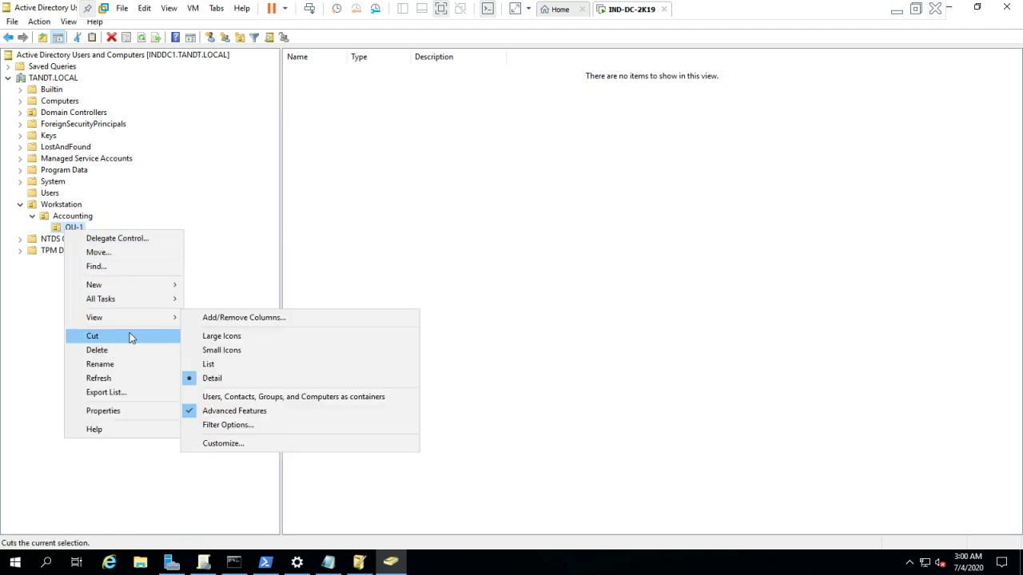
mouse_move(133, 293)
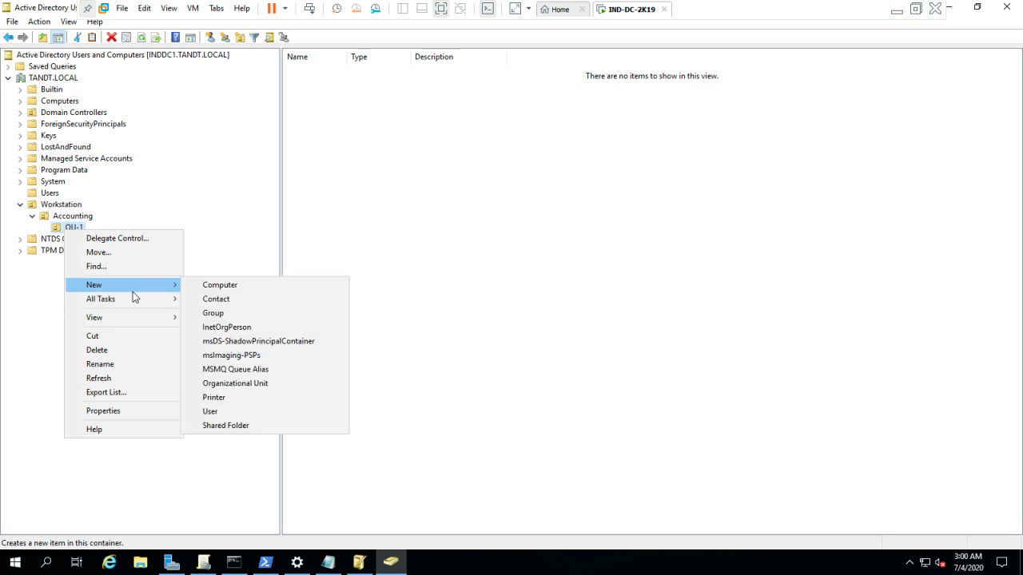
click(243, 384)
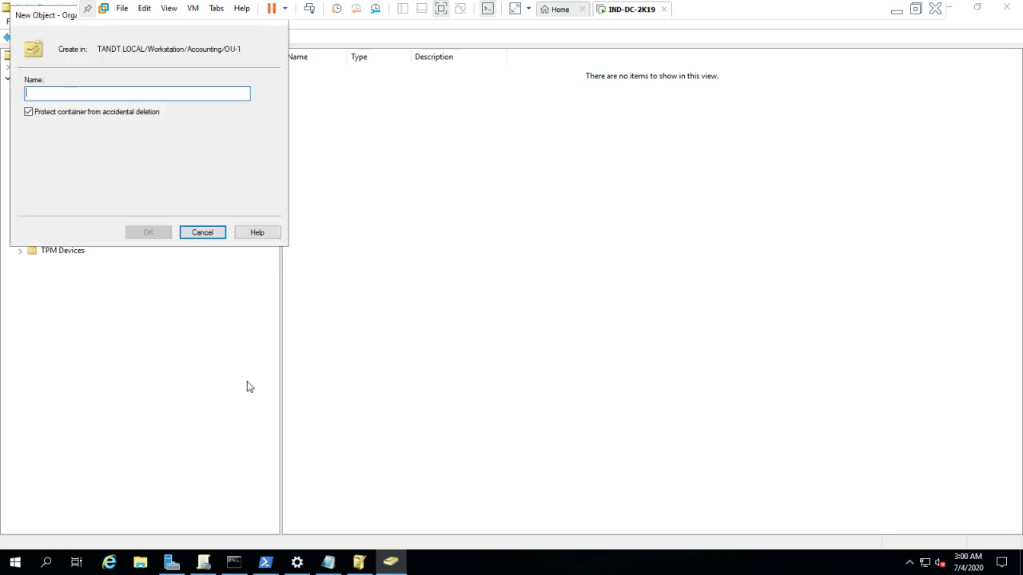
text(OU-3)
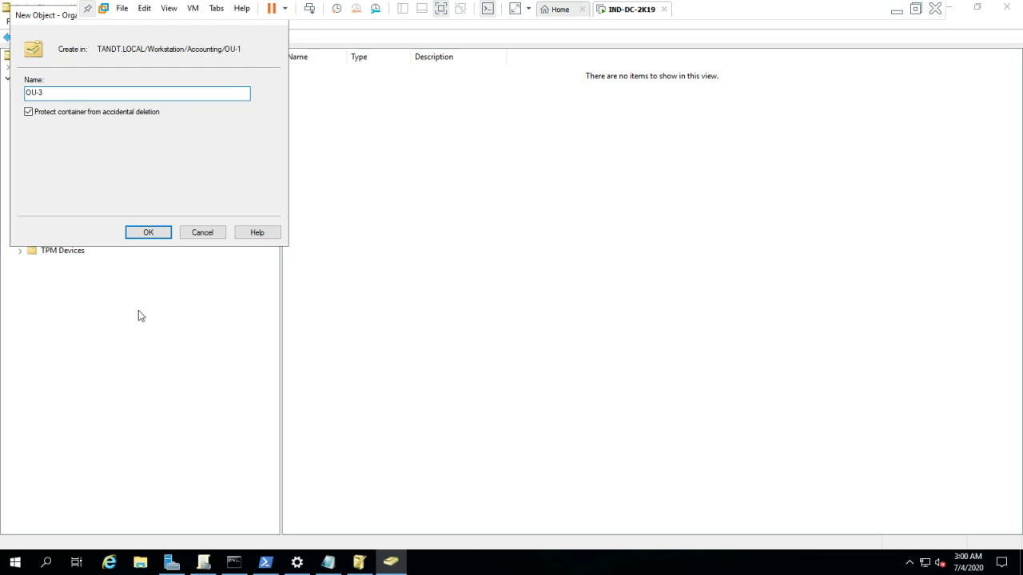
click(152, 232)
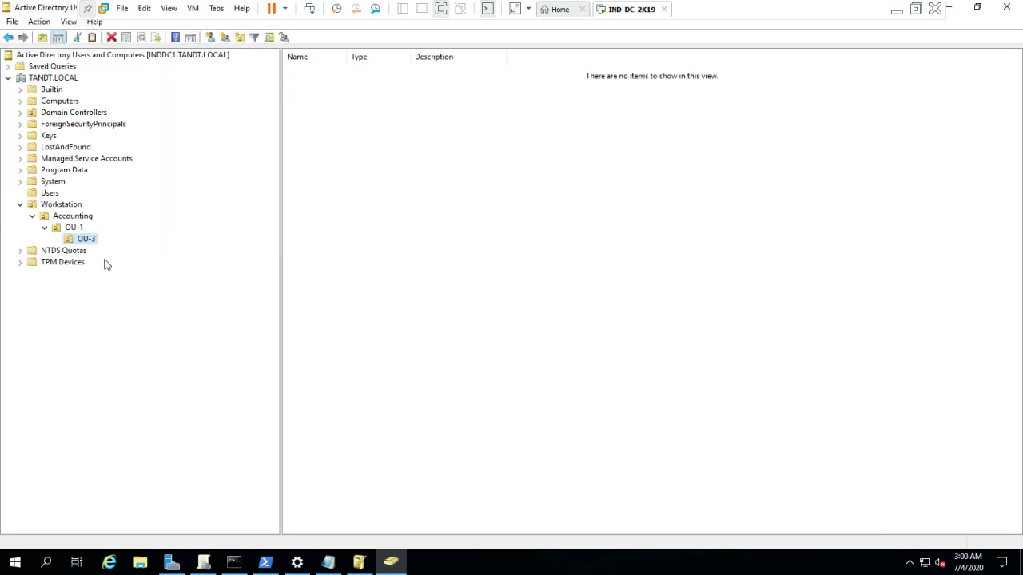
Step: Rename the organizational unit inside OU-1 as OU-2
right_click(90, 244)
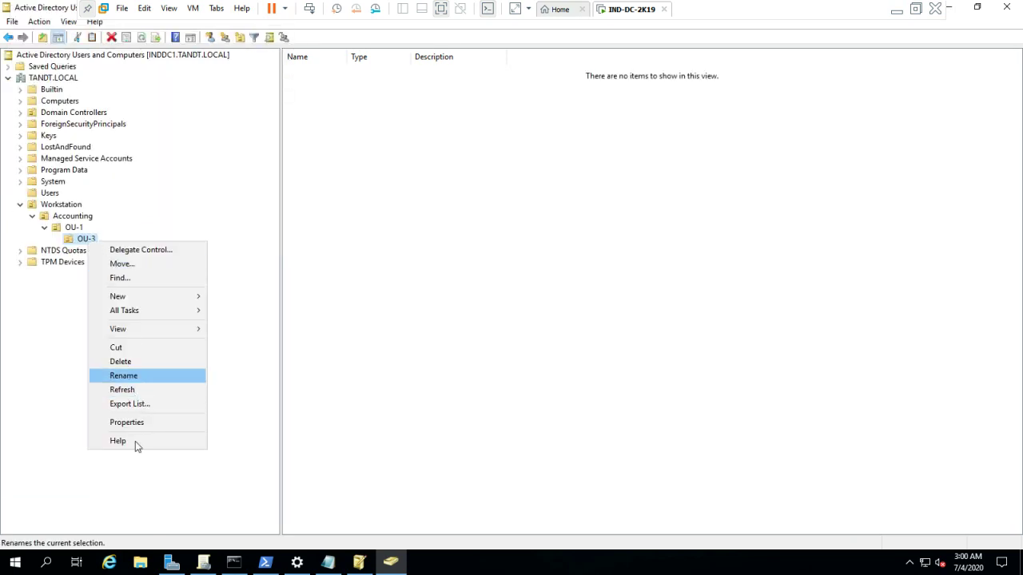
click(128, 376)
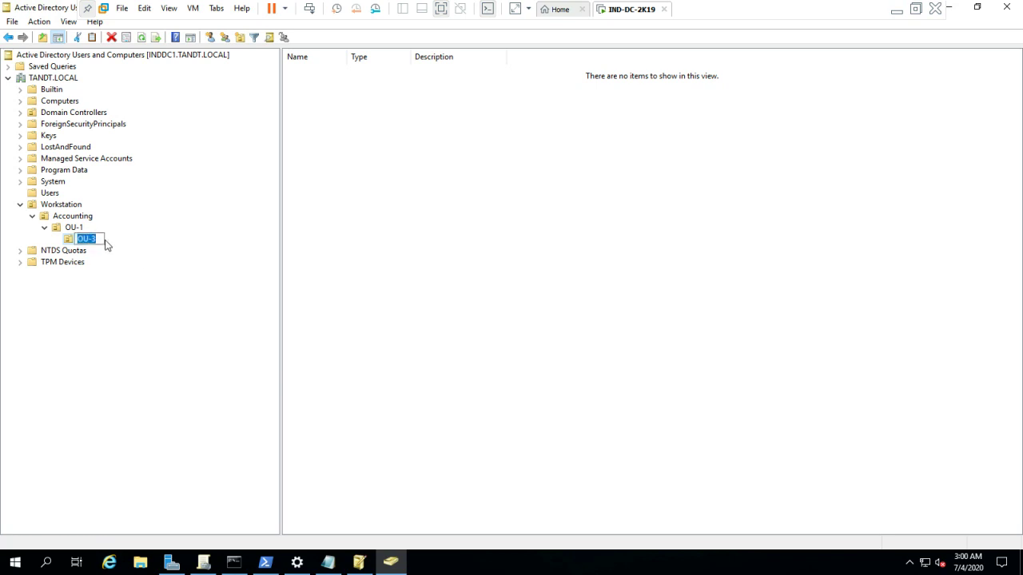
click(103, 238)
key(BackSpace)
text(2)
key(Return)
Step: Create a child organizational unit named OU-3 inside OU-2
right_click(87, 245)
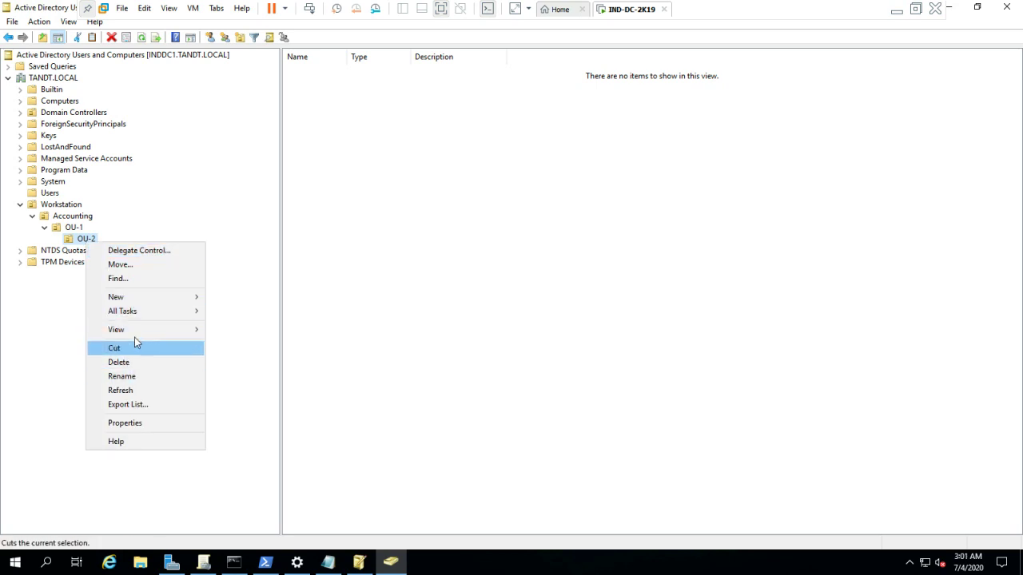
mouse_move(149, 299)
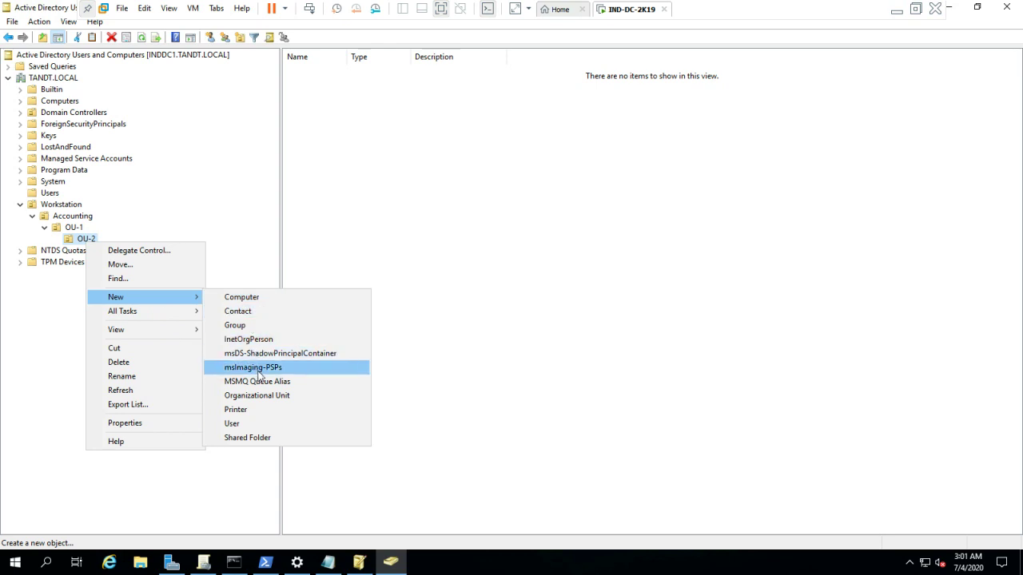
click(268, 396)
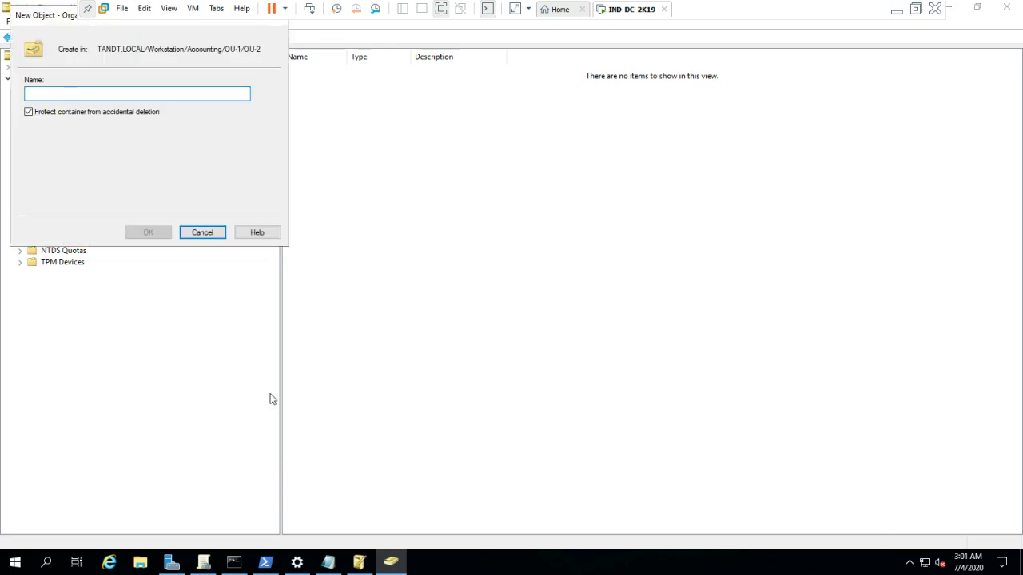
text(O)
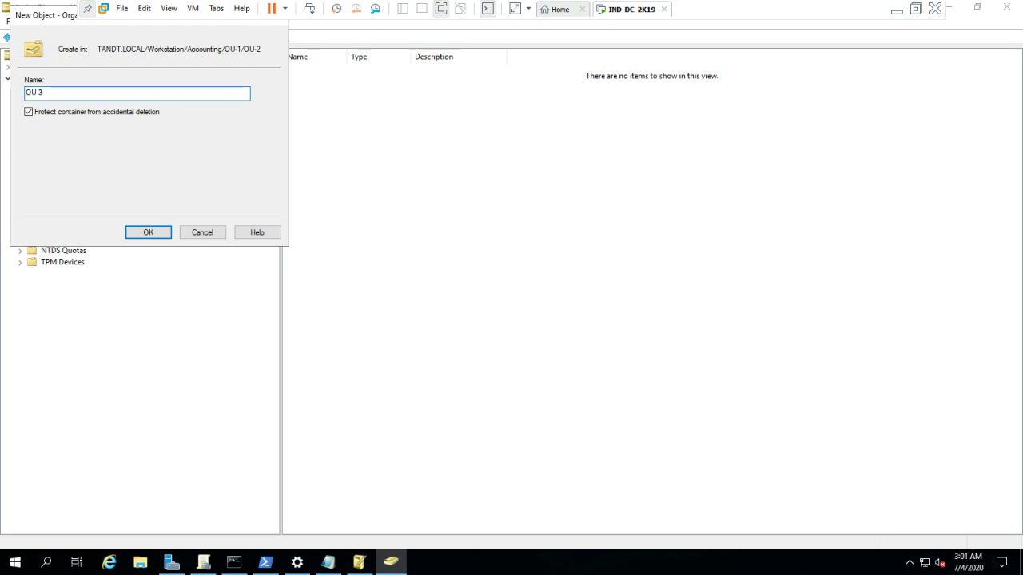
text(U-3)
click(147, 233)
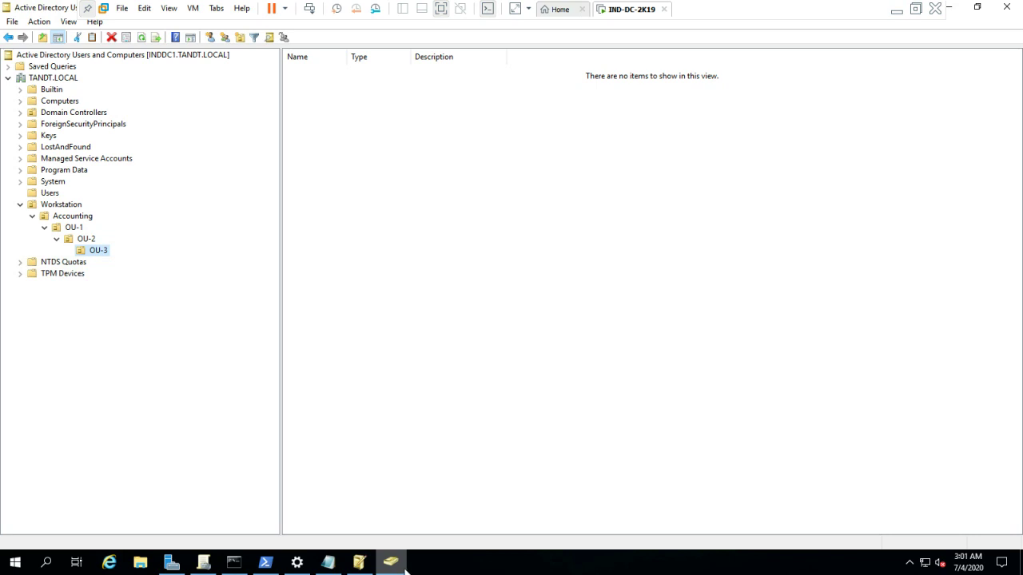
Step: Switch to Group Policy Management and create a group policy object named OU-1 GPO
mouse_move(195, 569)
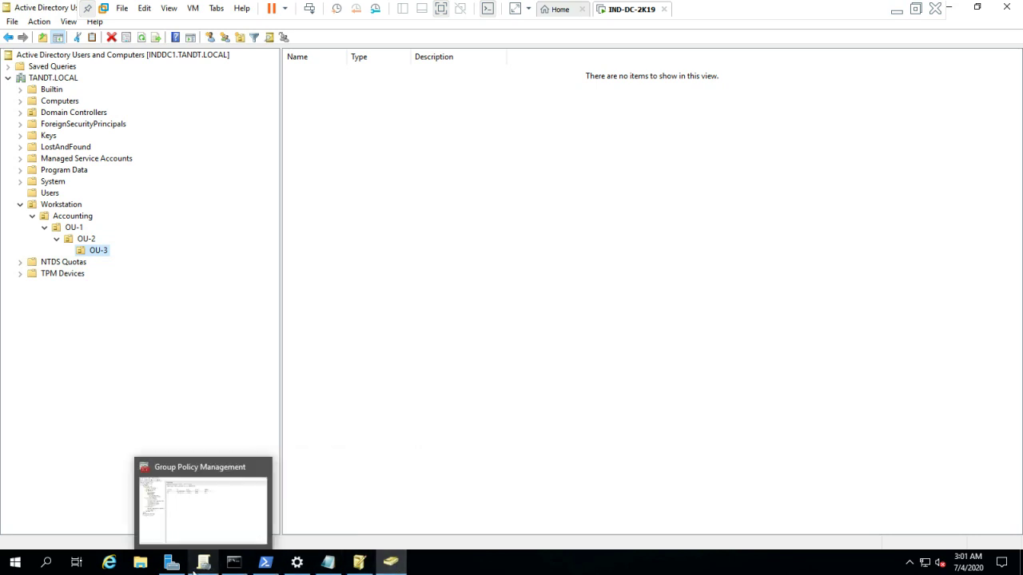
click(213, 518)
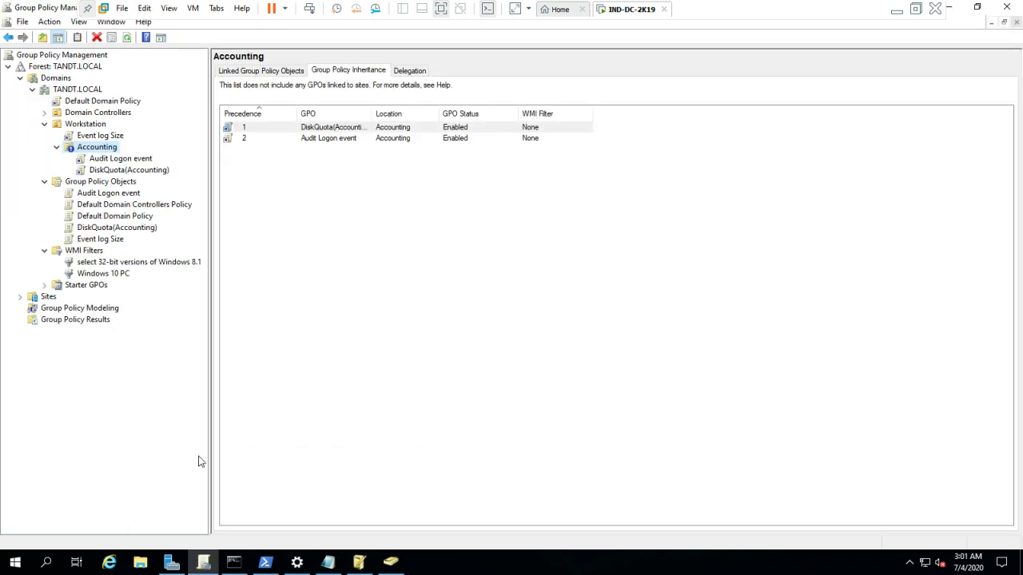
click(110, 183)
right_click(110, 183)
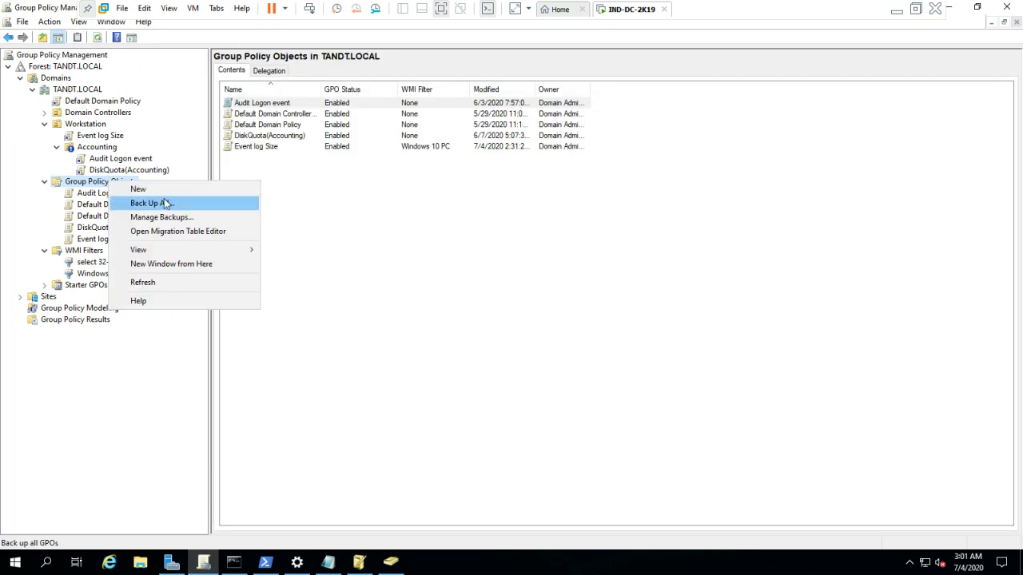
click(139, 188)
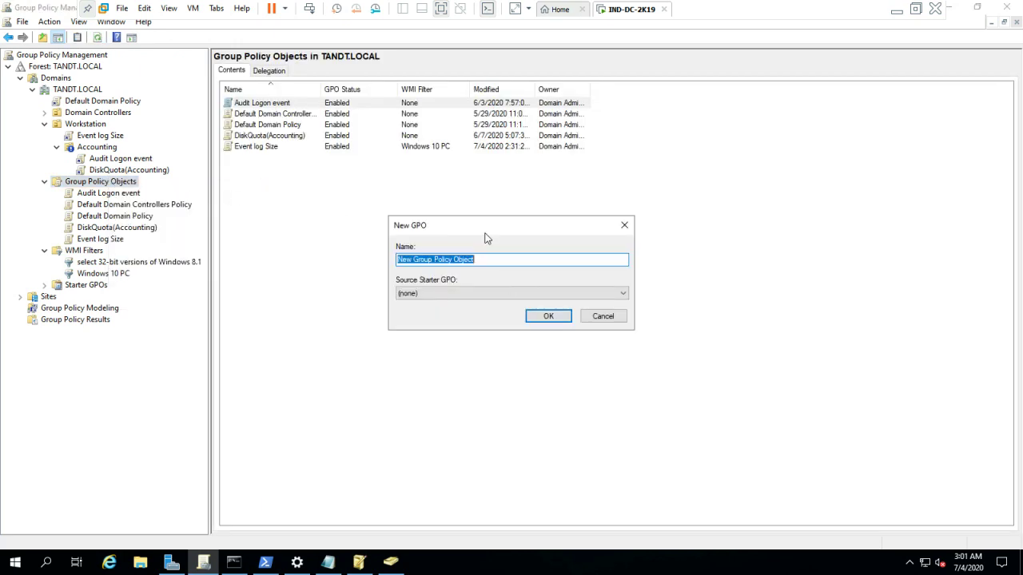
text(OU-1 GPO)
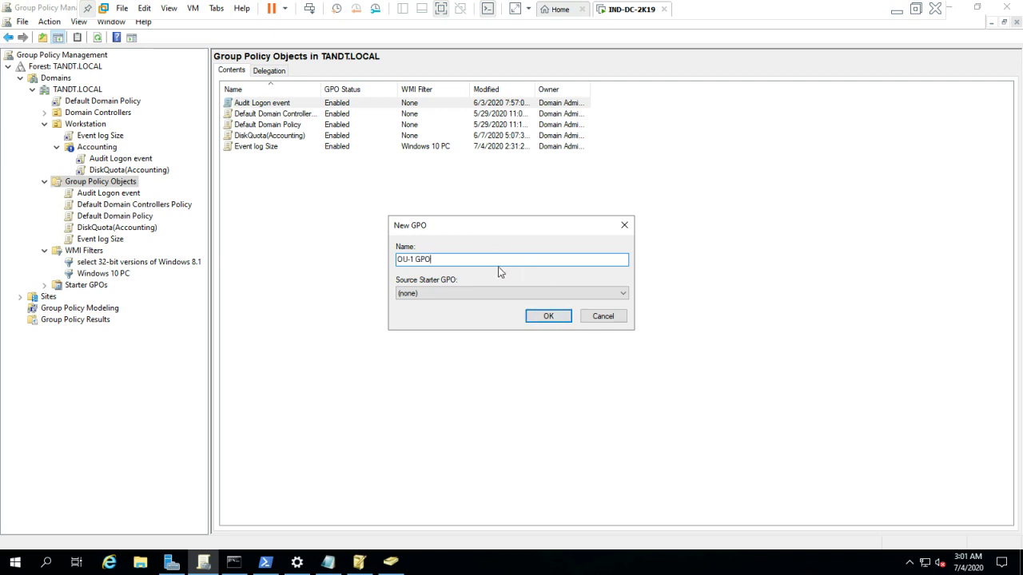
key(ctrl+a)
key(ctrl+c)
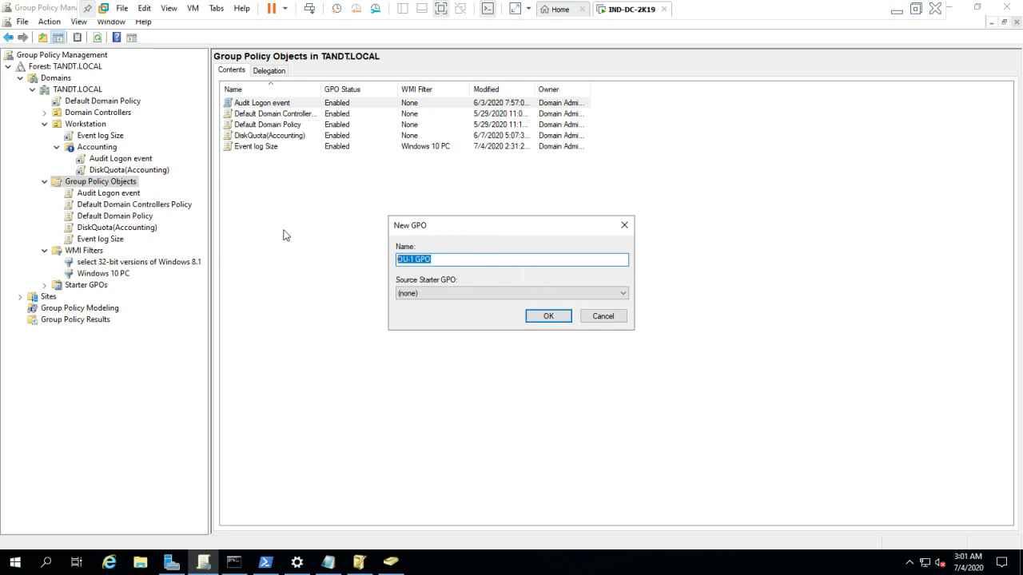
click(536, 317)
Step: Create a second group policy object named OU-2 GPO in the Group Policy Objects container
right_click(102, 183)
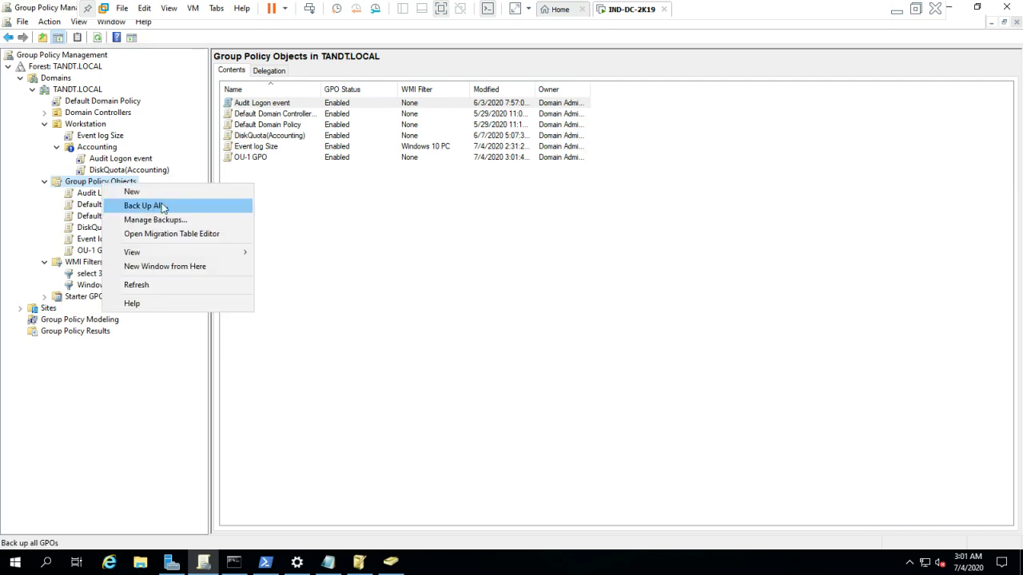
click(136, 192)
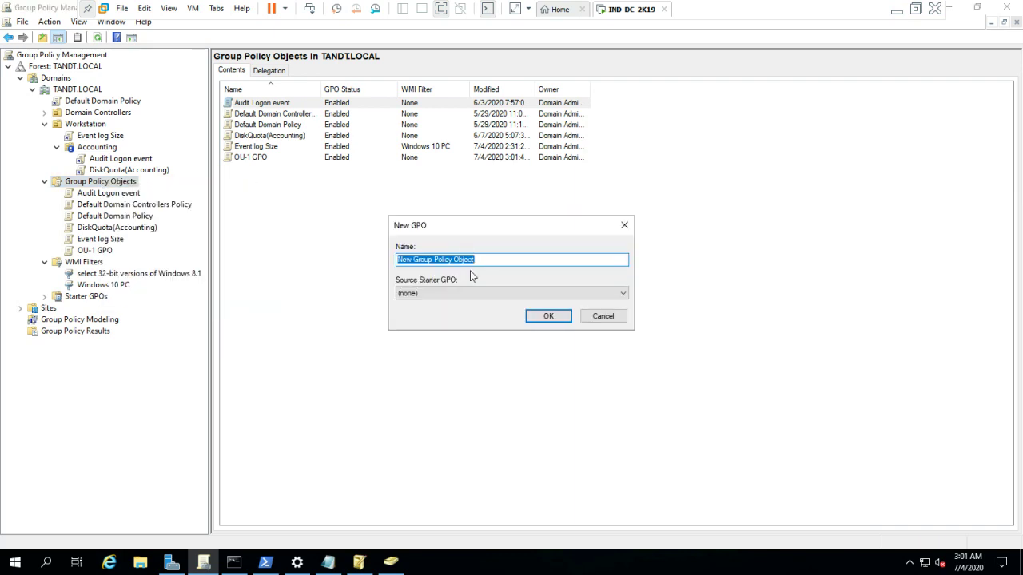
key(ctrl+v)
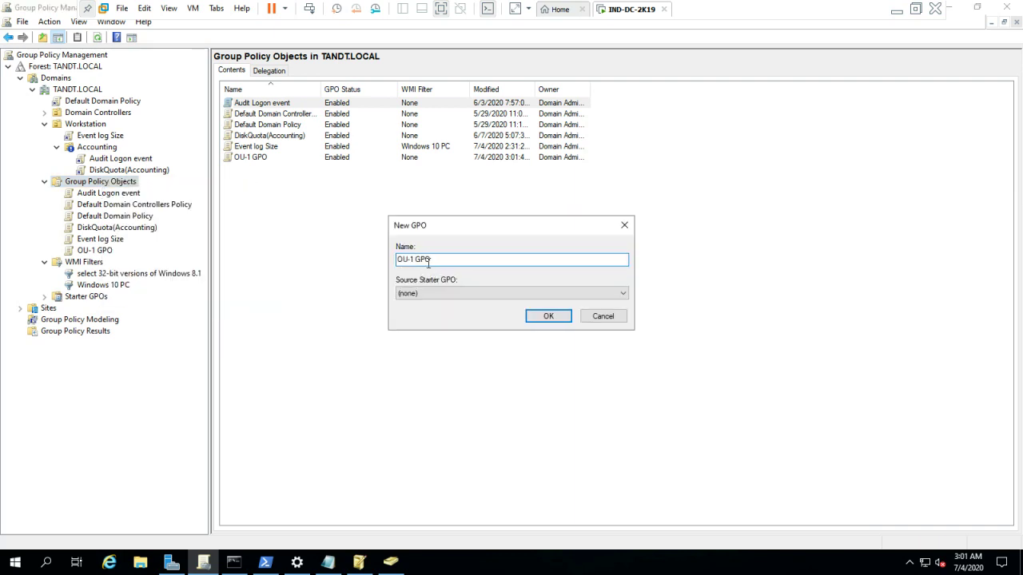
text(2)
click(544, 316)
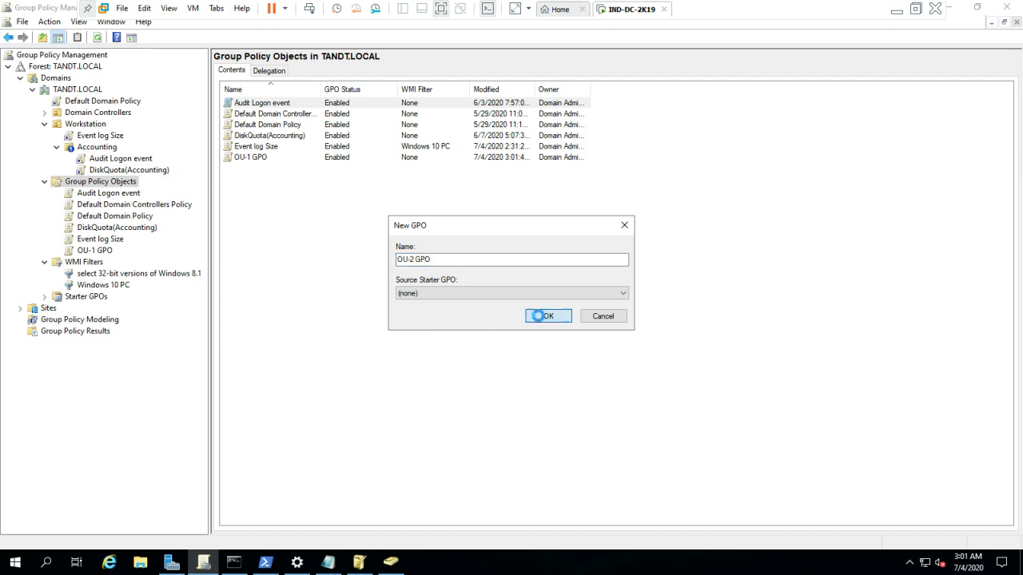
Step: Create a third group policy object named OU-3 GPO in the Group Policy Objects container
right_click(120, 183)
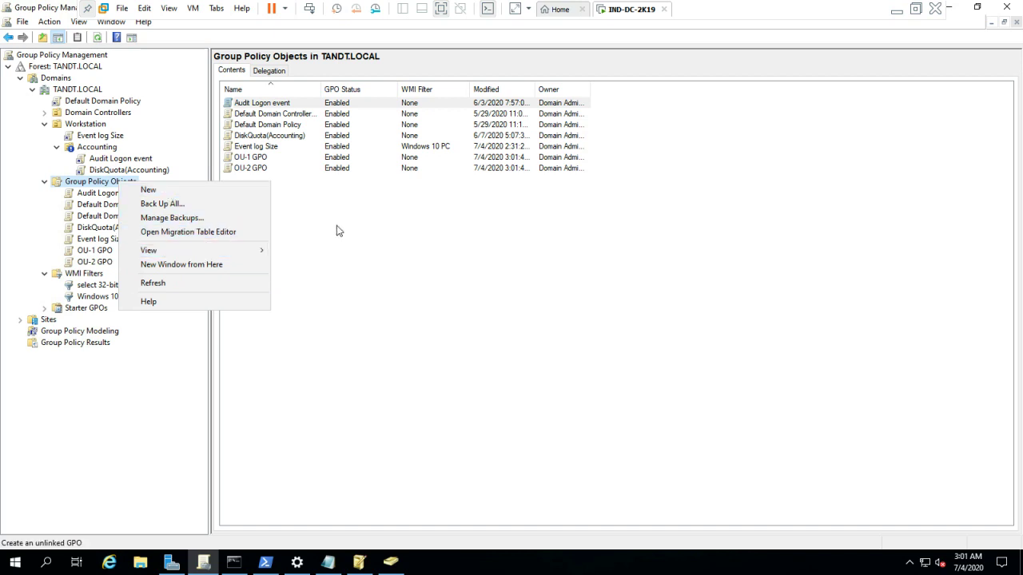
click(148, 189)
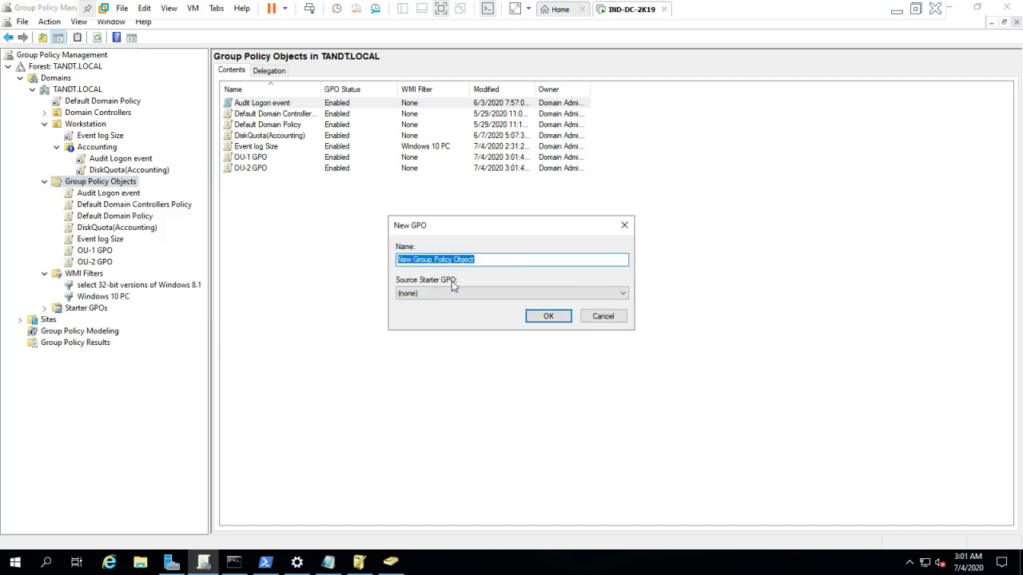
text(OU-1 GPO)
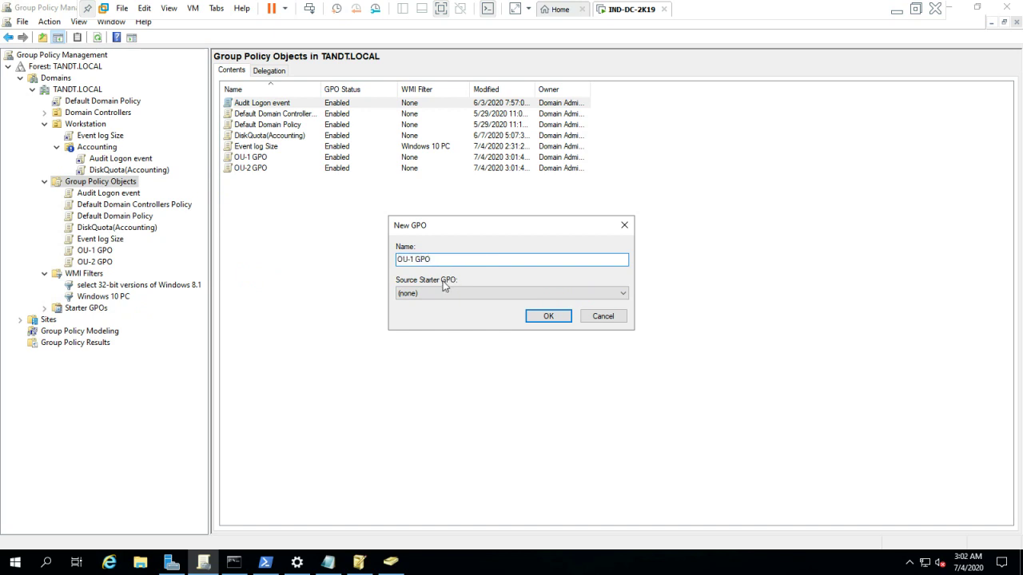
text(3)
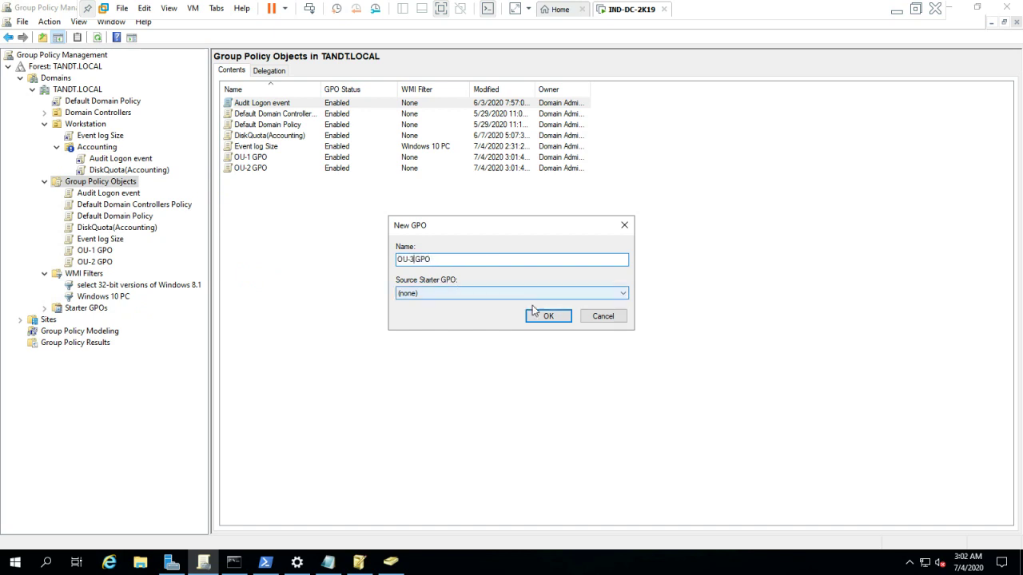
click(540, 314)
click(285, 281)
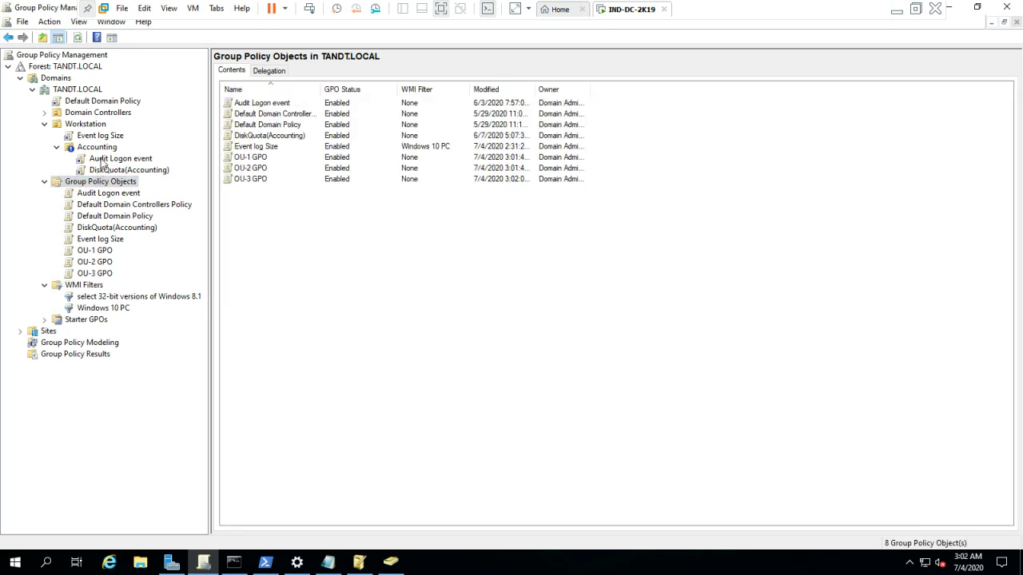
Step: Try to load the new organizational units by refreshing the console and collapsing and re-expanding Accounting
click(76, 37)
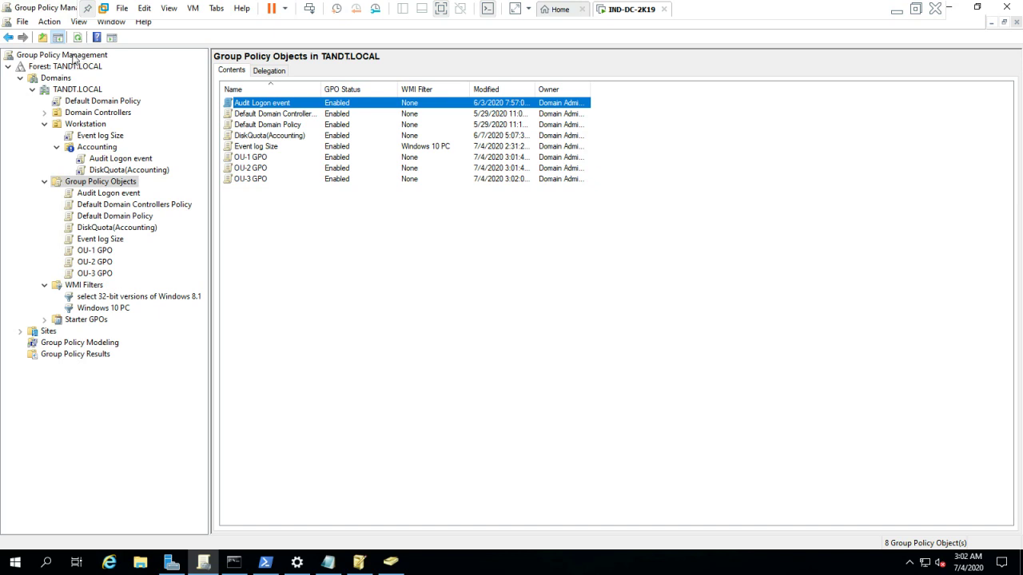
click(77, 37)
click(77, 37)
click(77, 37)
click(57, 148)
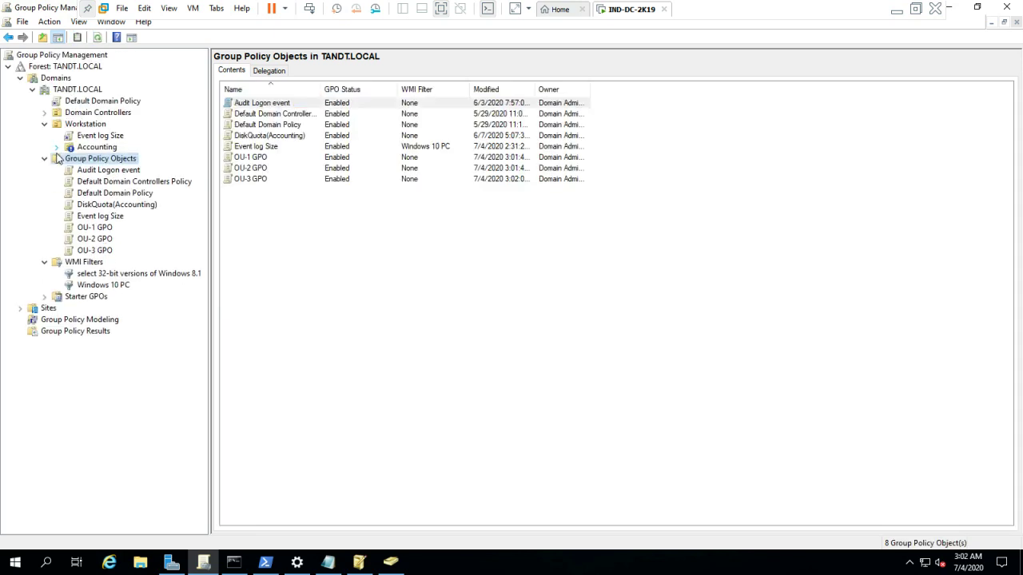
click(58, 147)
Step: Close Group Policy Management and reopen it from Server Manager
click(1007, 8)
key(alt+F4)
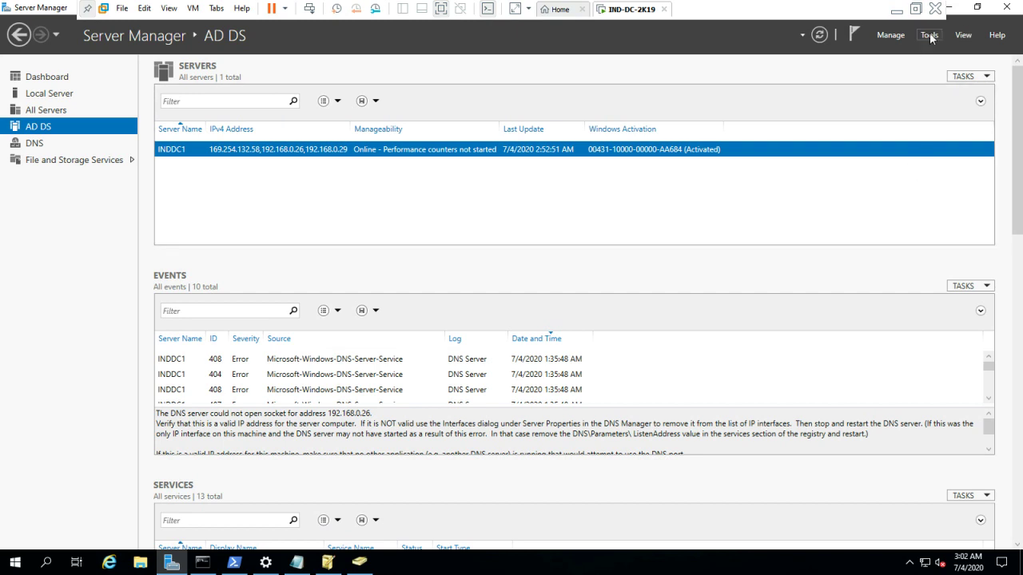
click(929, 36)
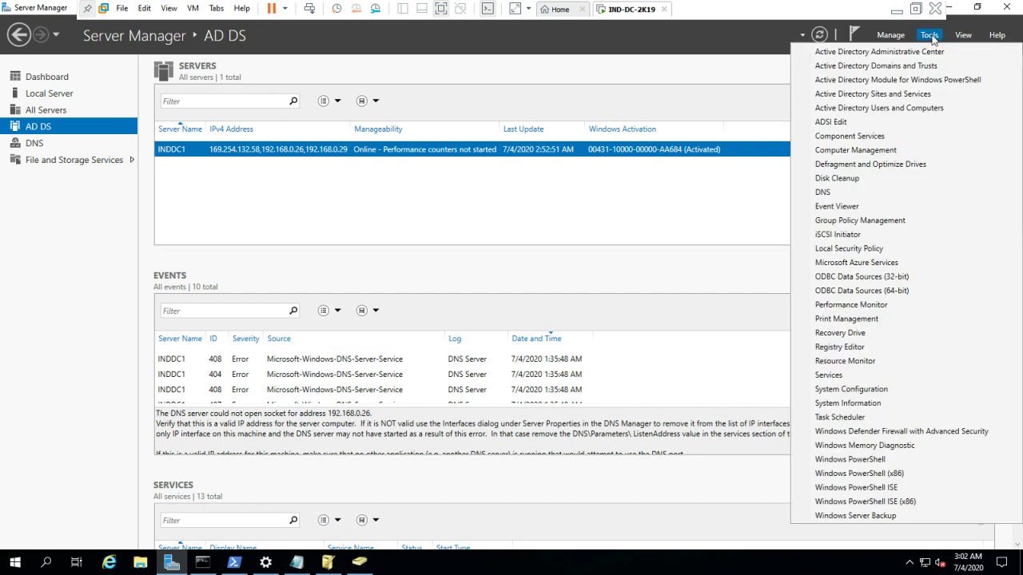
click(873, 222)
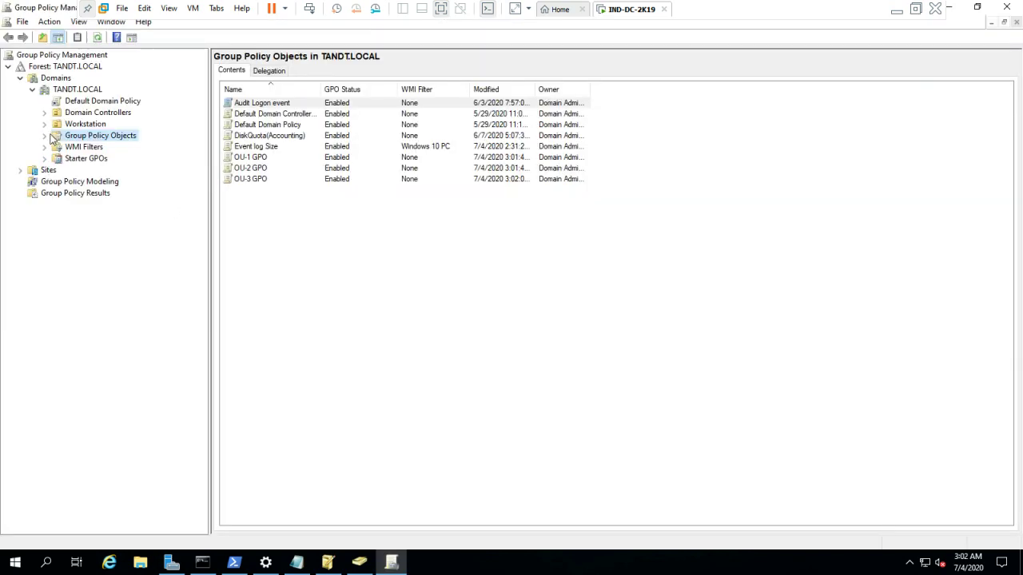
Step: Expand Workstation and Accounting down to OU-3, and display the group policy inheritance of OU-1
click(44, 125)
click(57, 147)
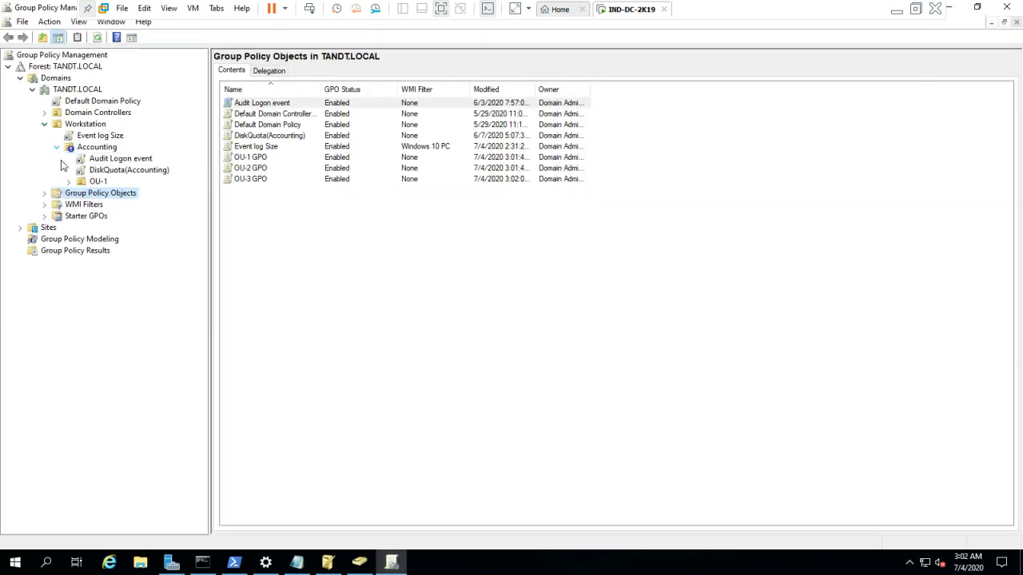
click(69, 181)
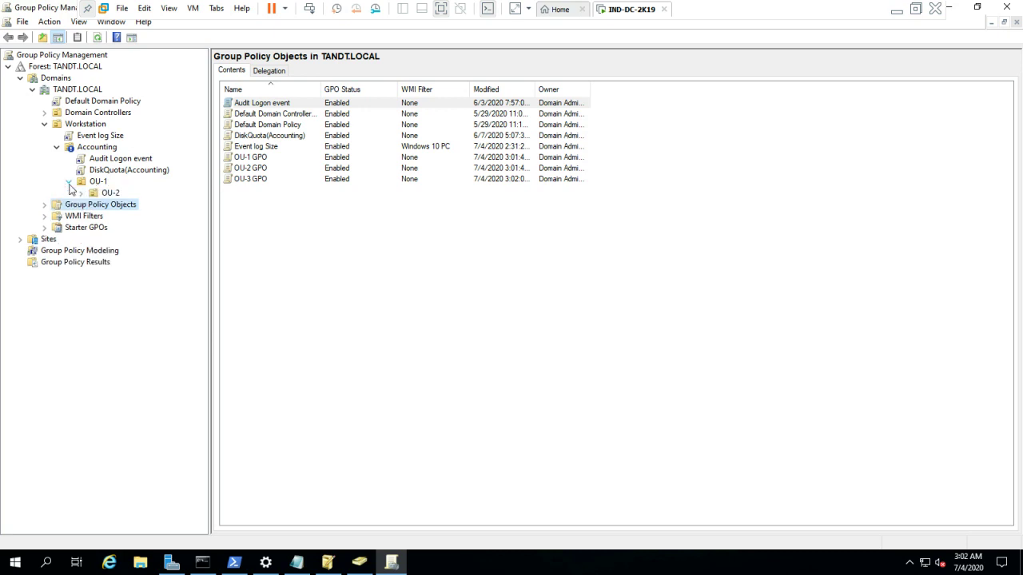
click(80, 194)
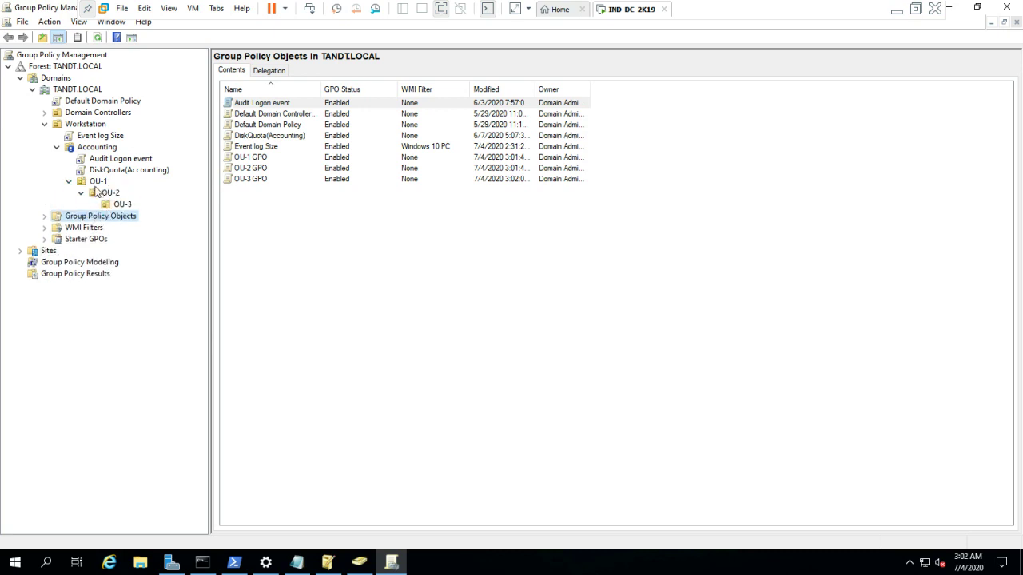
click(97, 184)
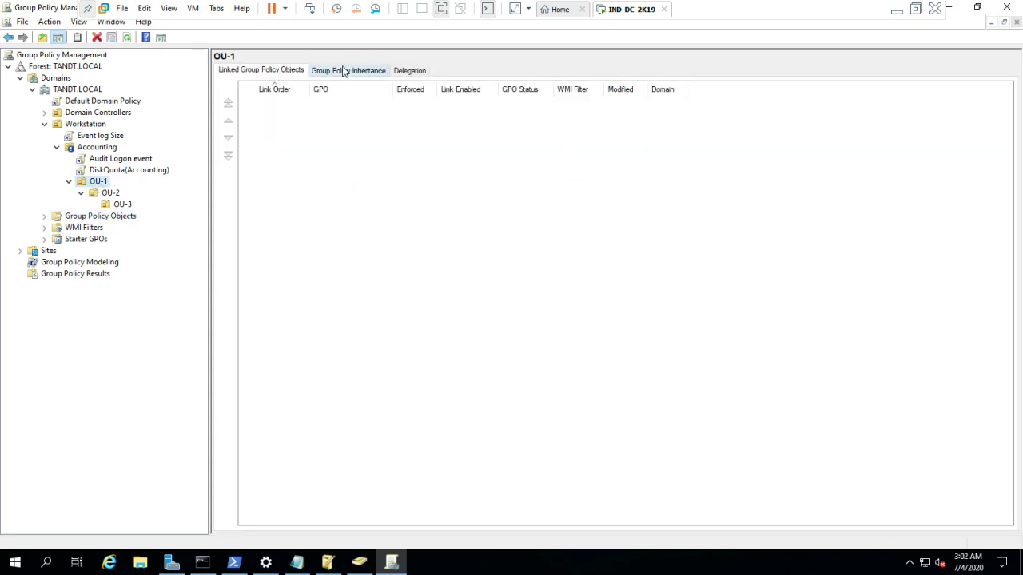
click(345, 70)
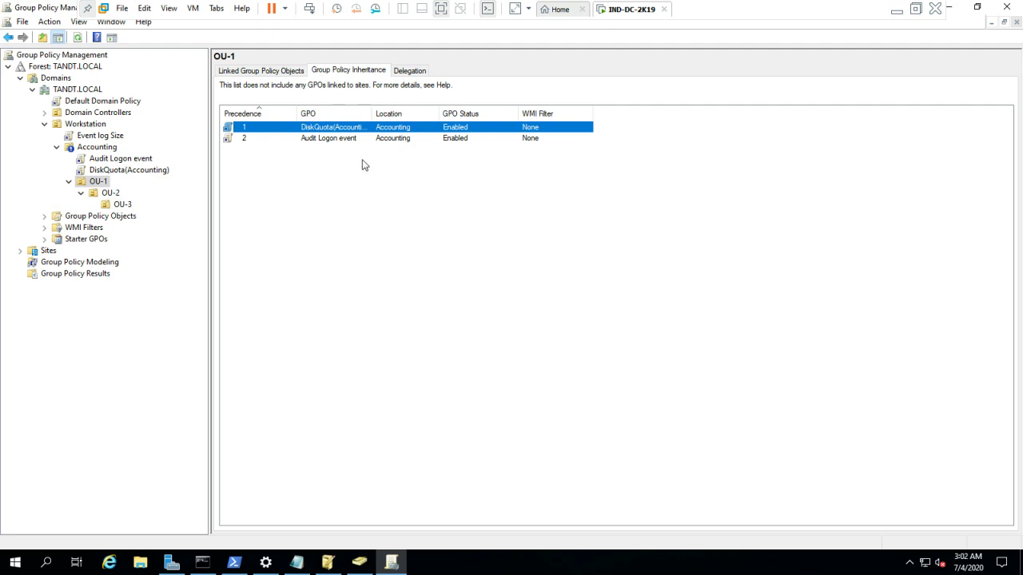
Step: Link the existing OU-1 GPO to the OU-1 organizational unit
right_click(100, 183)
click(151, 204)
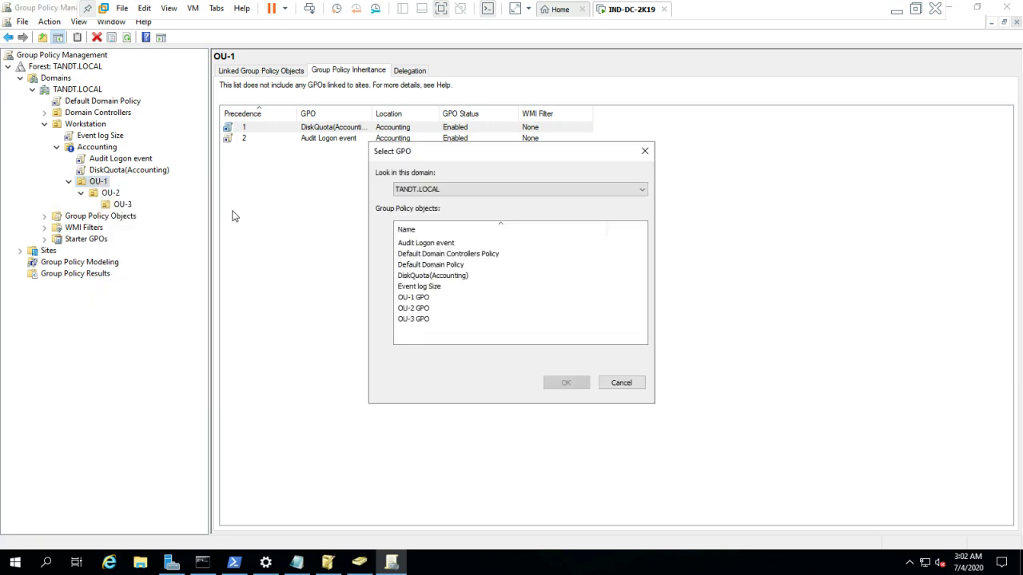
click(421, 299)
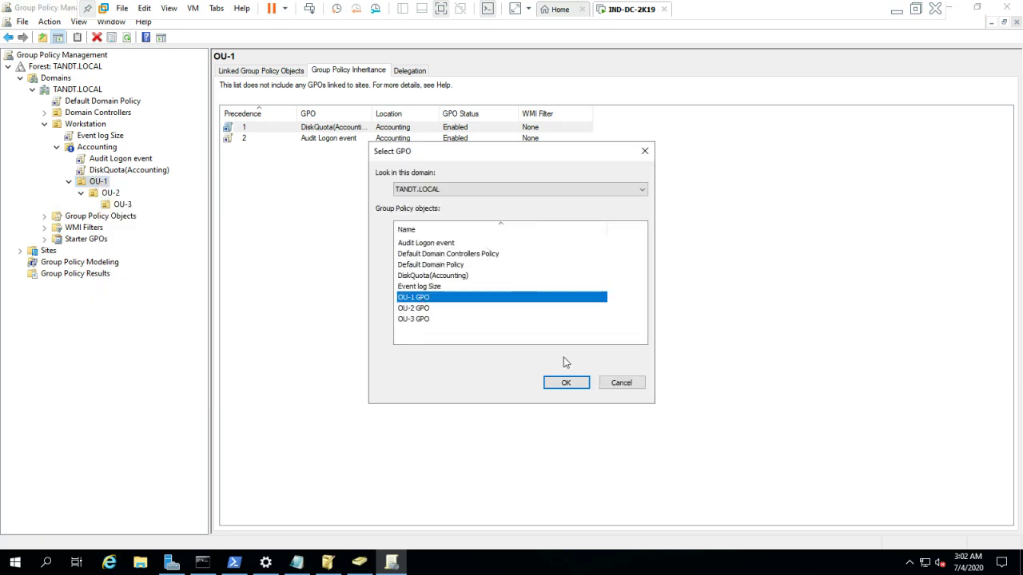
click(566, 383)
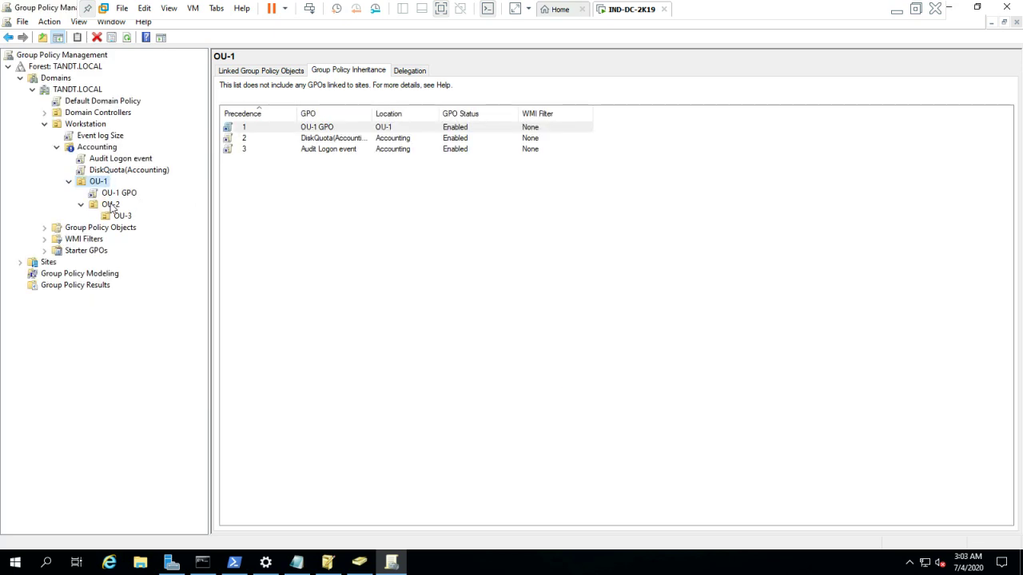
Step: Link the existing OU-2 GPO to the OU-2 organizational unit
click(112, 205)
right_click(112, 204)
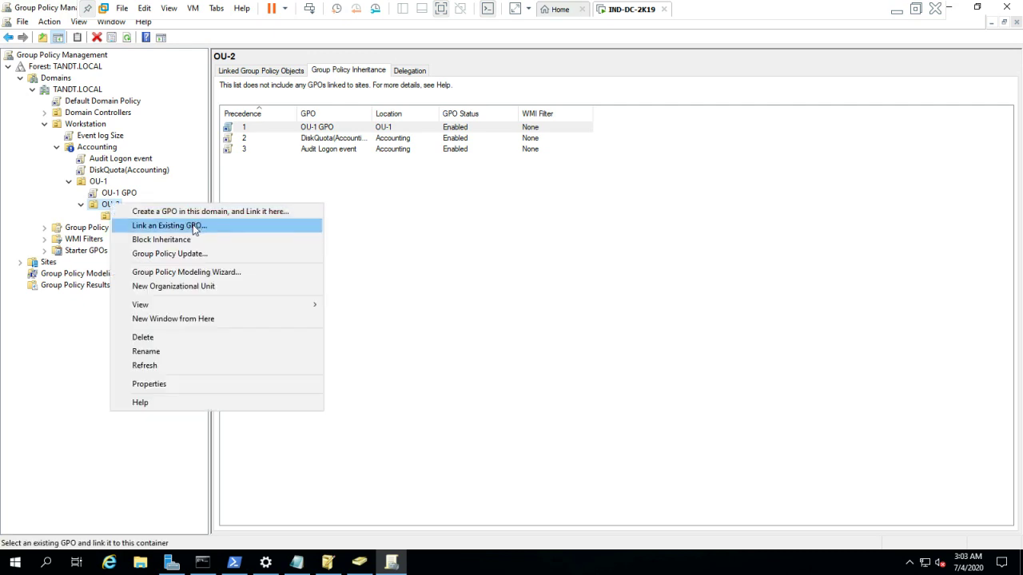
click(197, 225)
click(422, 311)
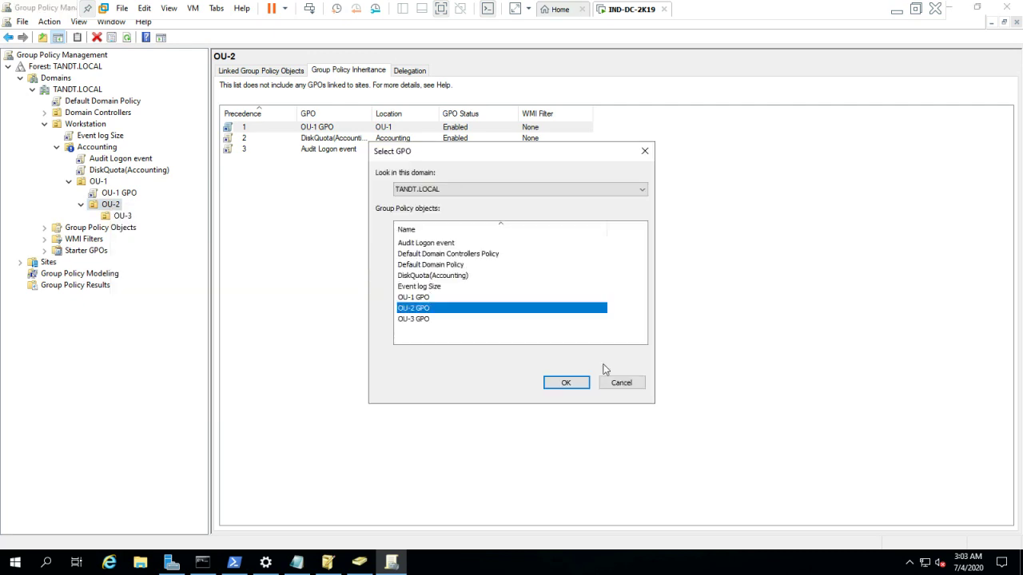
click(580, 383)
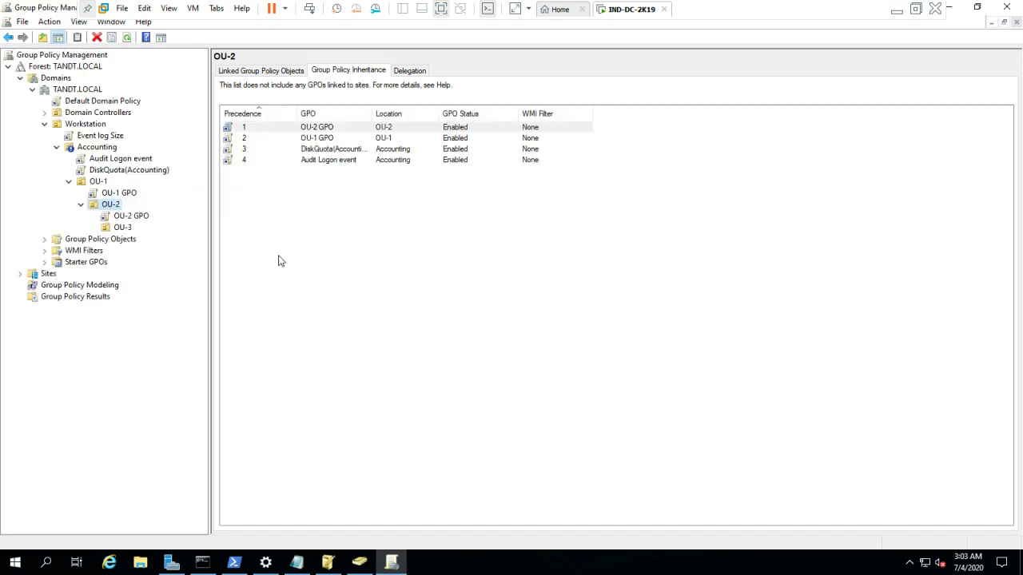
Step: Link the existing OU-3 GPO to the OU-3 organizational unit
click(121, 227)
right_click(119, 227)
click(167, 254)
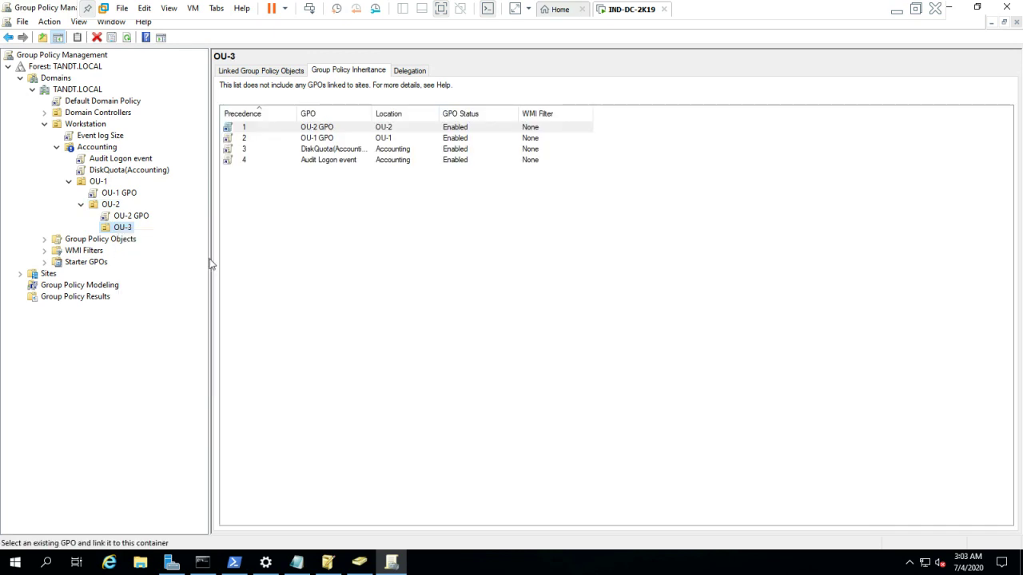
click(417, 319)
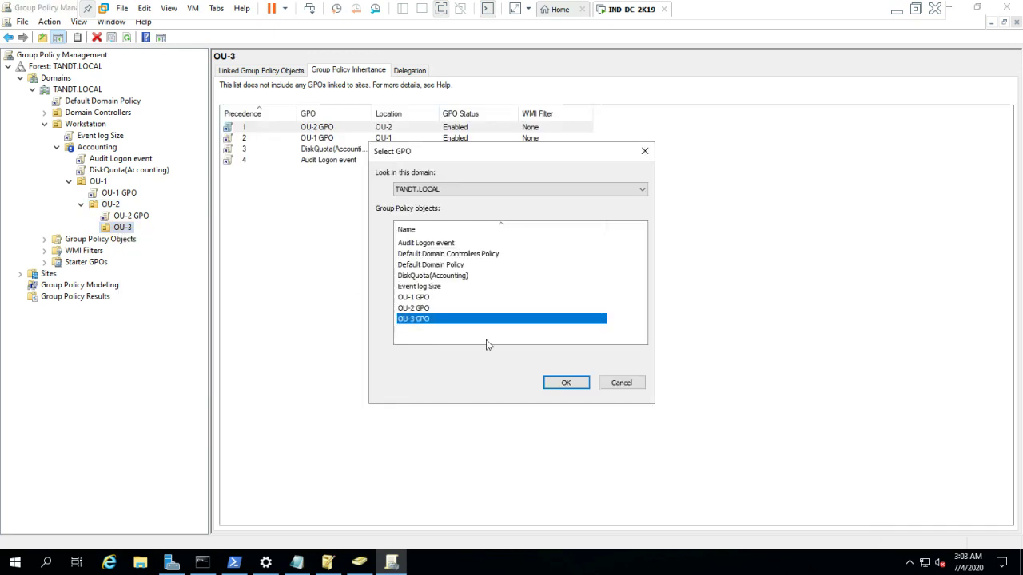
click(567, 383)
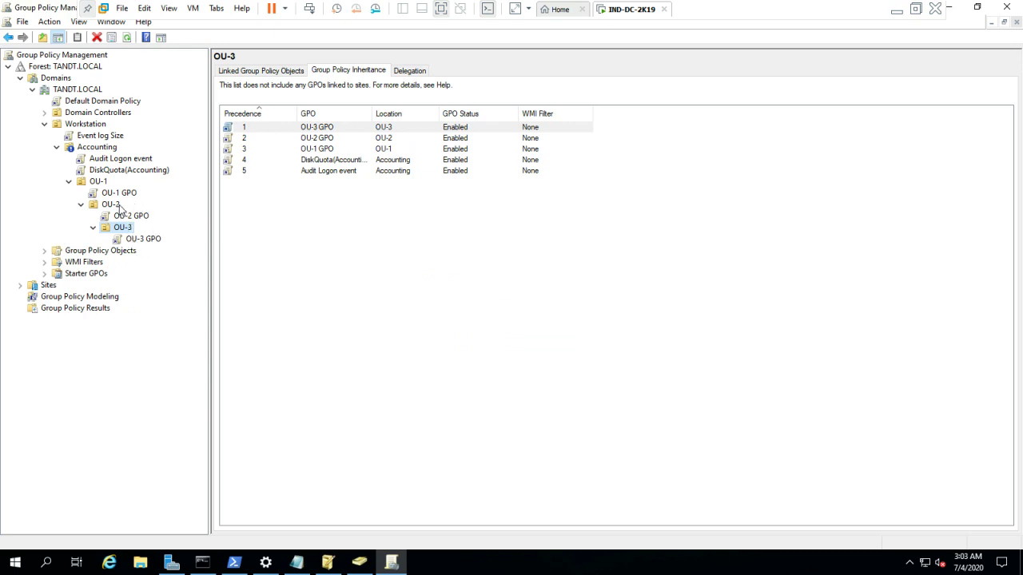
Step: Review the group policy inheritance of OU-1, OU-2 and OU-3 in turn
click(99, 181)
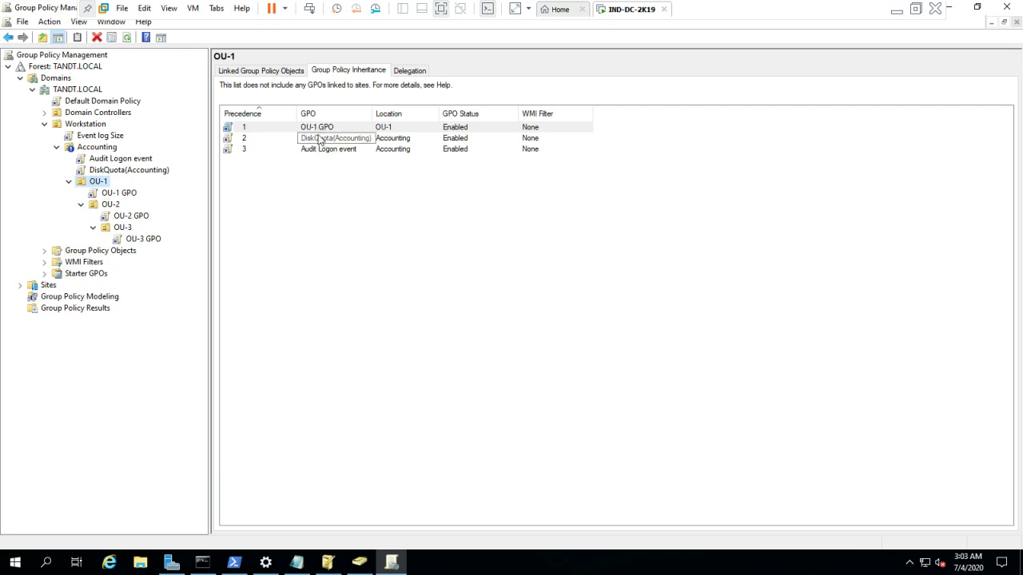
click(112, 206)
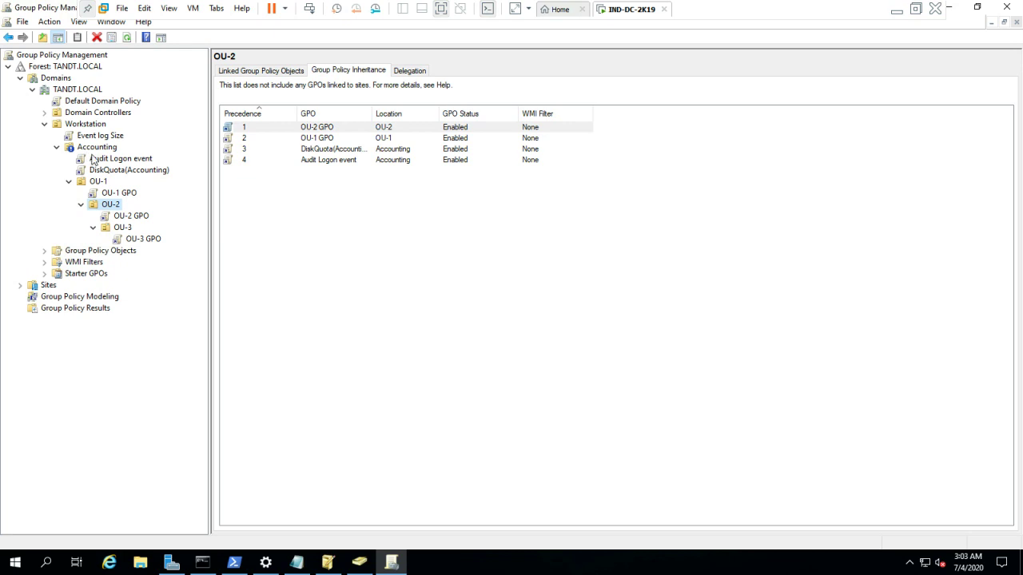
click(128, 229)
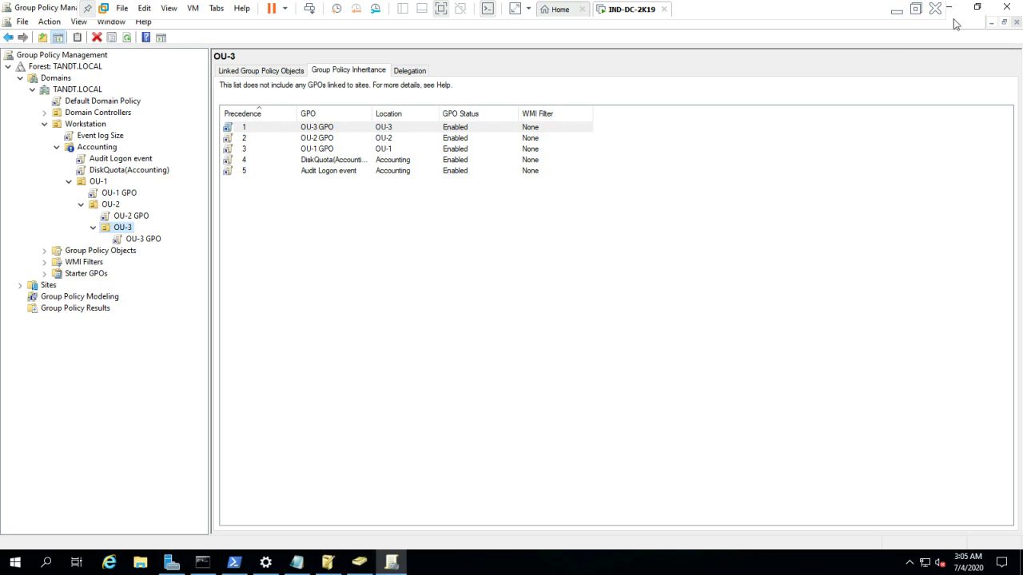
click(896, 11)
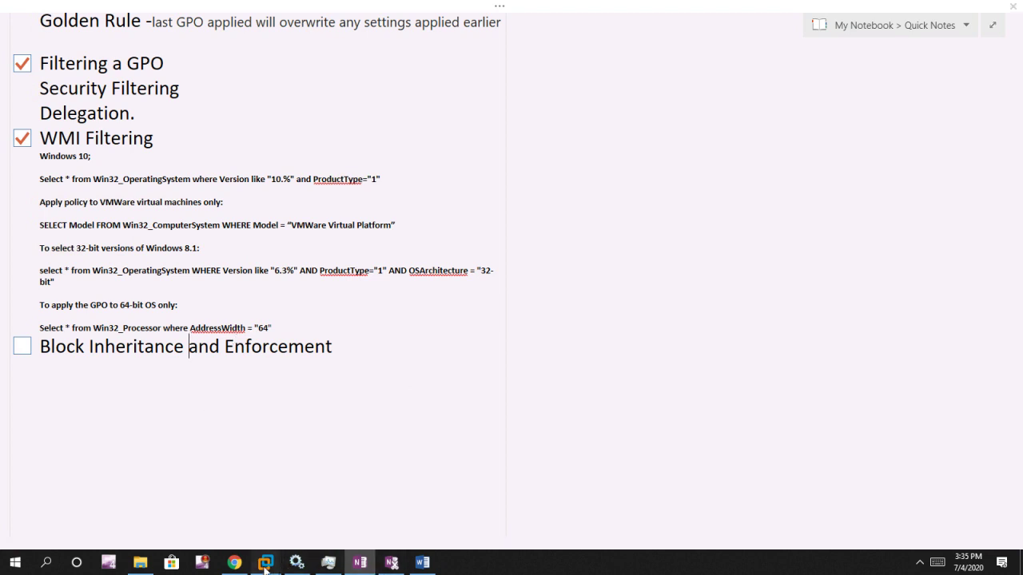
mouse_move(265, 566)
click(354, 491)
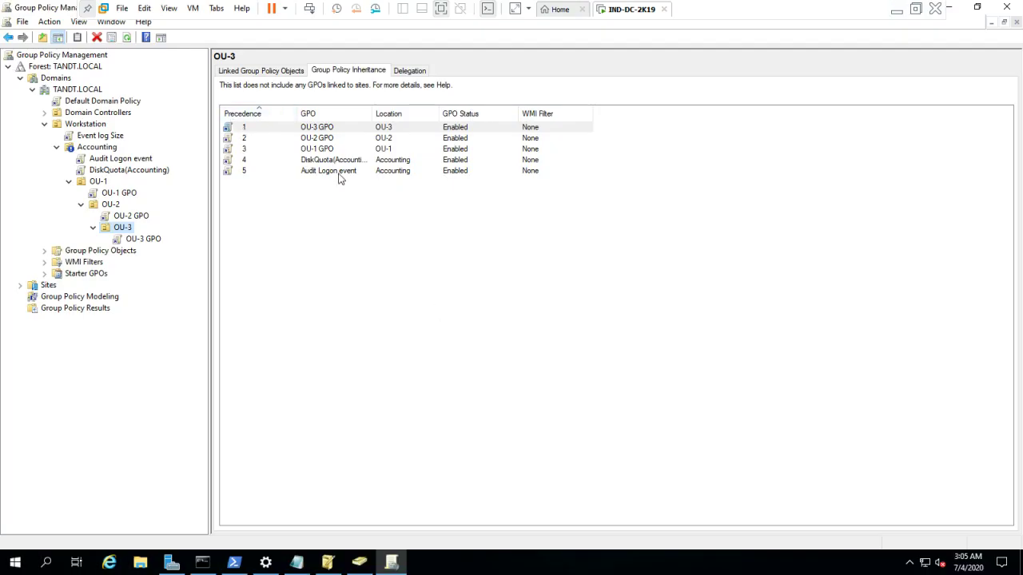
Step: Check Accounting's group policy inheritance and set the Event log Size link under Workstation to Enforced
click(103, 149)
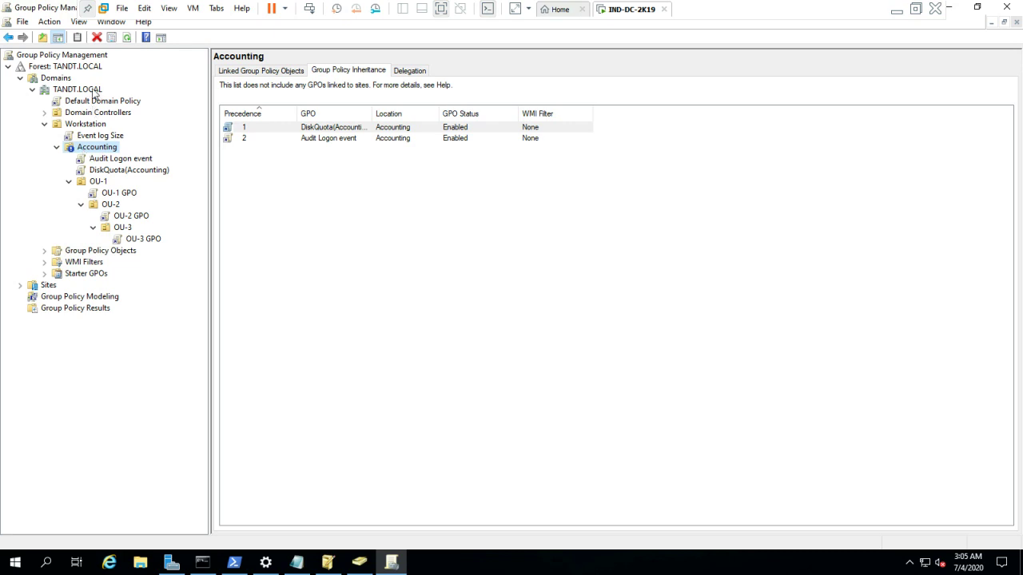
right_click(93, 137)
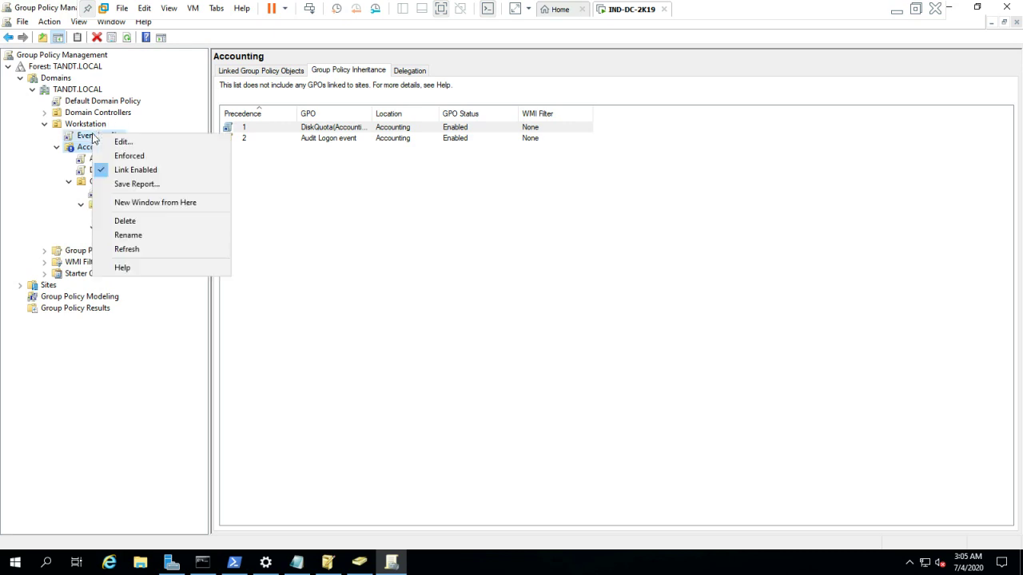
click(94, 137)
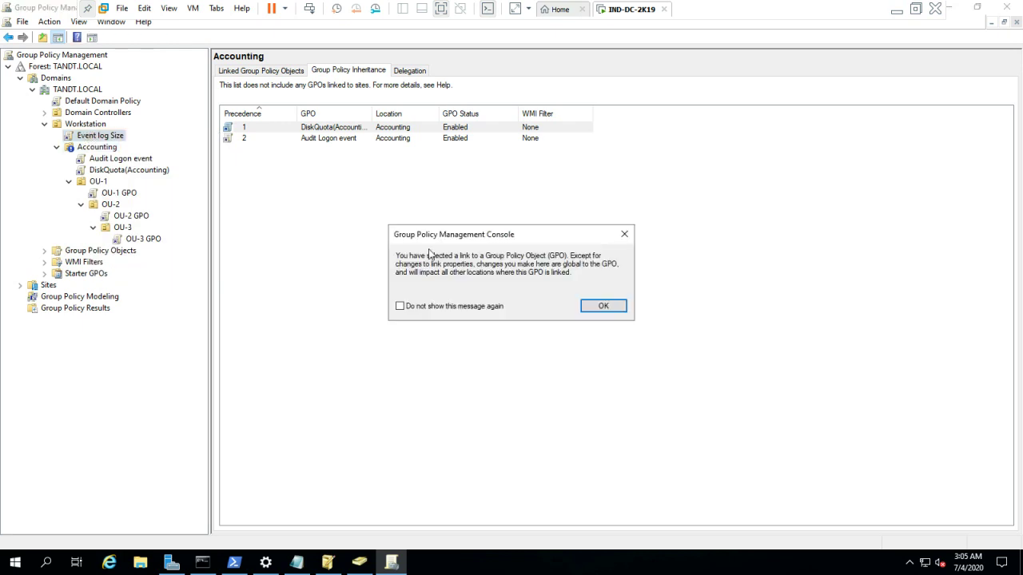
click(624, 234)
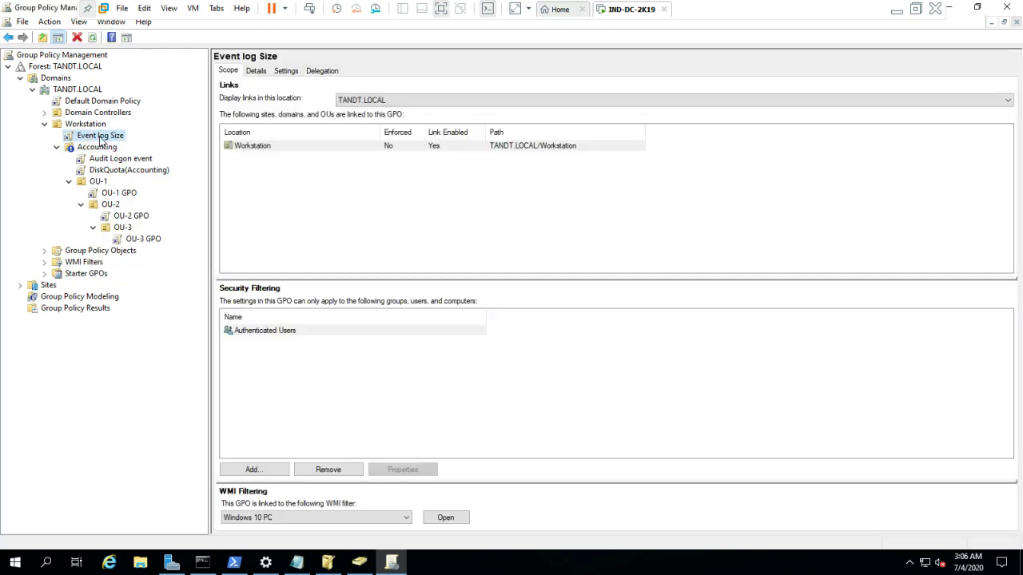
right_click(102, 139)
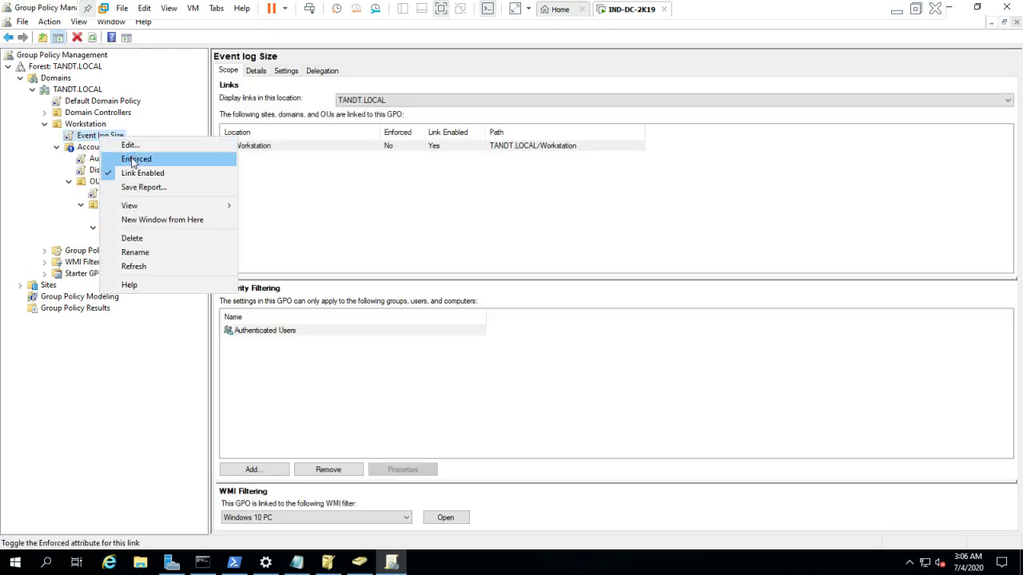
click(133, 160)
Step: Examine how the enforced Event log Size link affects group policy inheritance on Accounting and OU-3
click(100, 148)
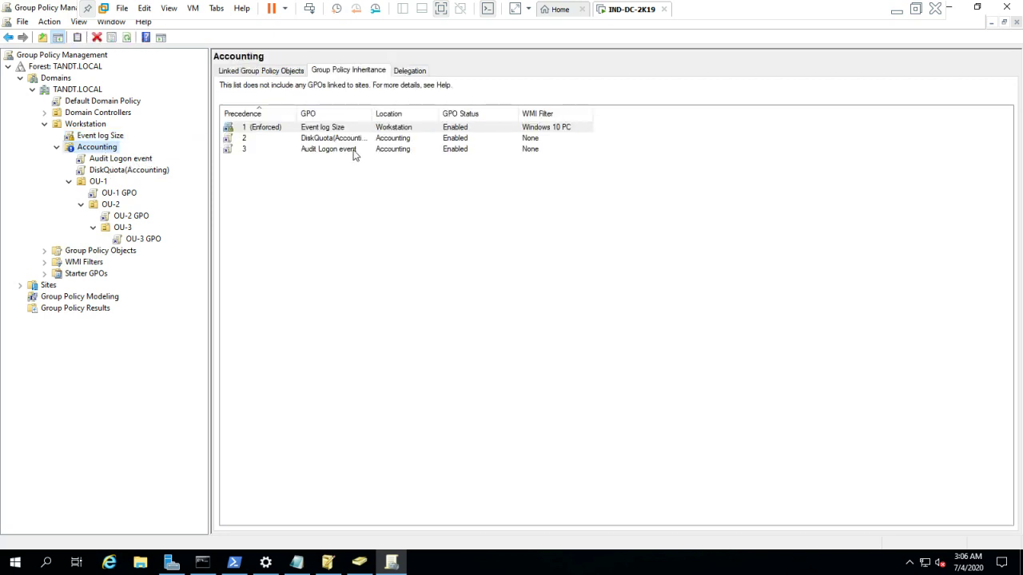
click(361, 70)
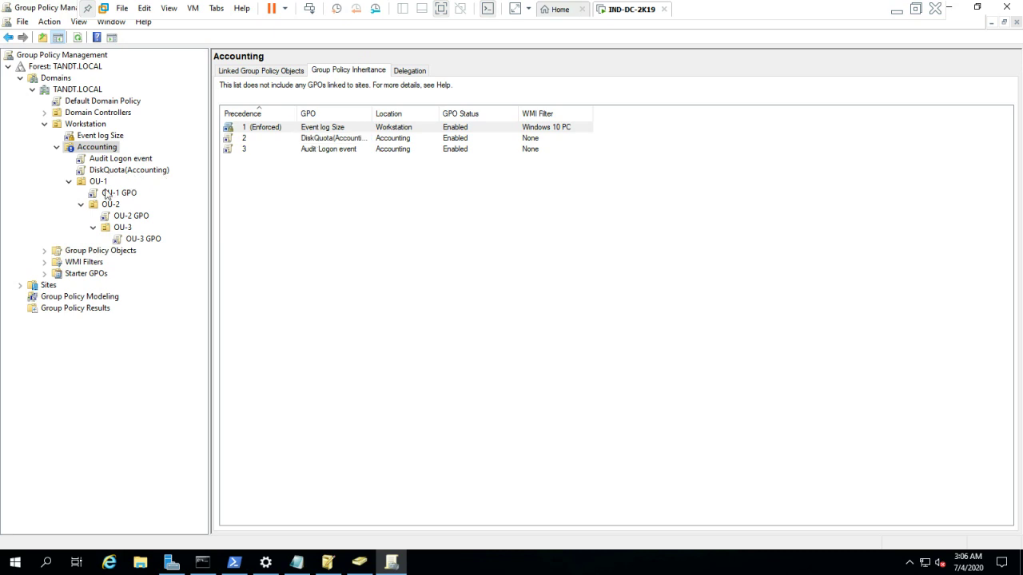
click(122, 227)
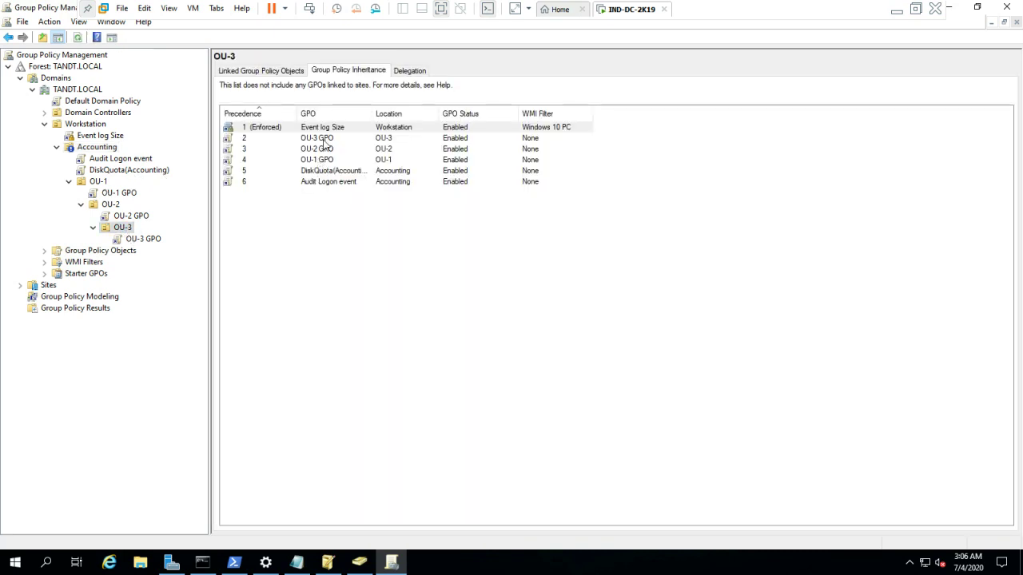